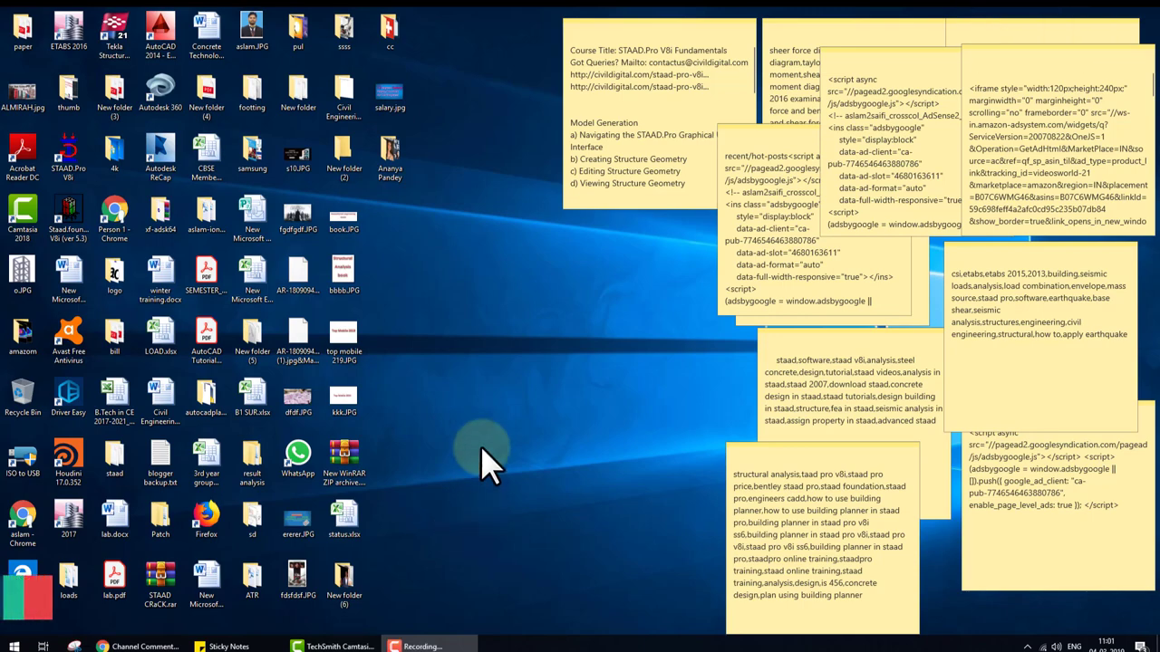
- Launch STAAD.Pro V8i from its desktop shortcut
{"action": "double_click", "coordinate": [75, 161]}
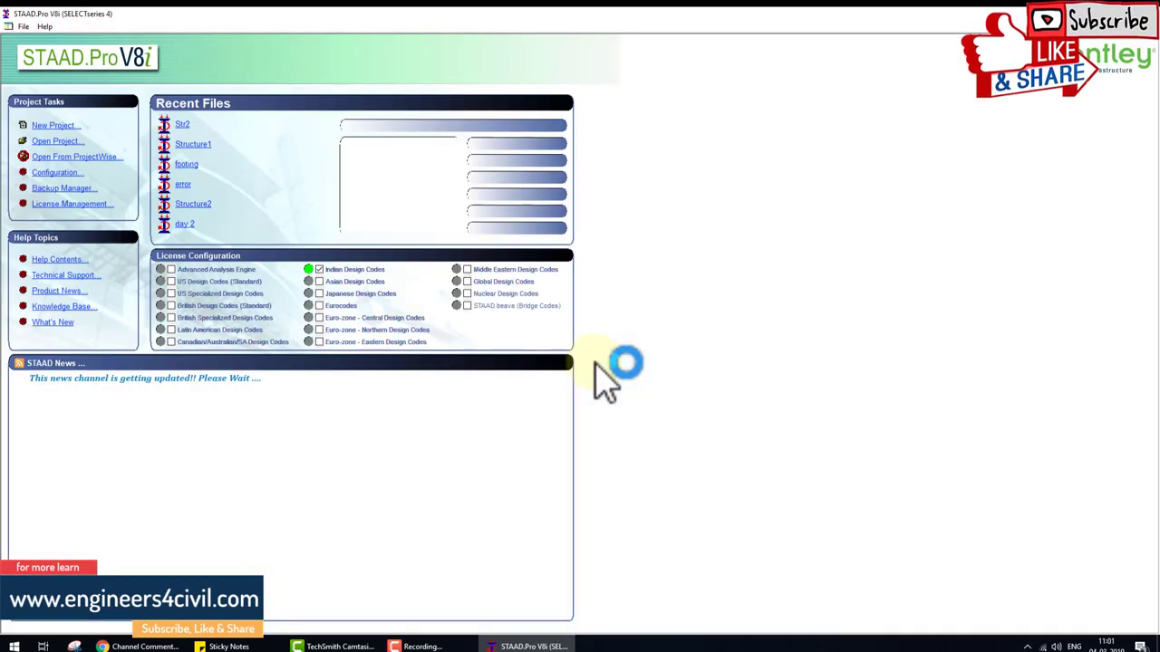
- Create a new Space project Structure1 in metres and kilonewtons, overwriting the existing file
{"action": "left_click", "coordinate": [54, 126]}
{"action": "left_click", "coordinate": [600, 246]}
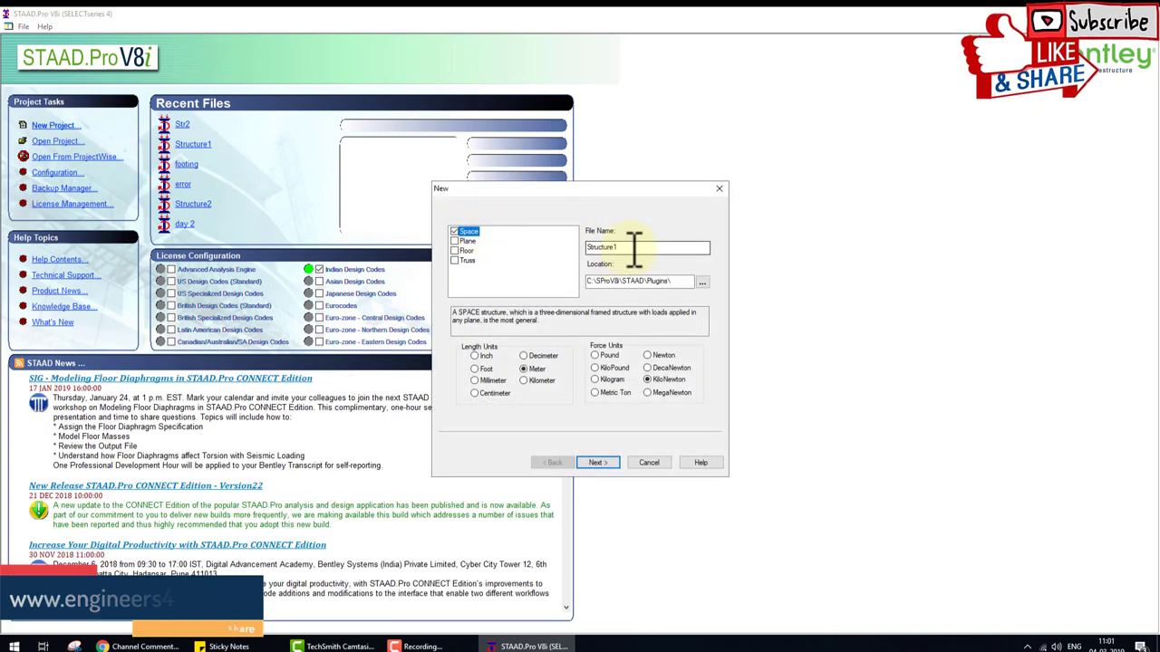
{"action": "left_click", "coordinate": [594, 462]}
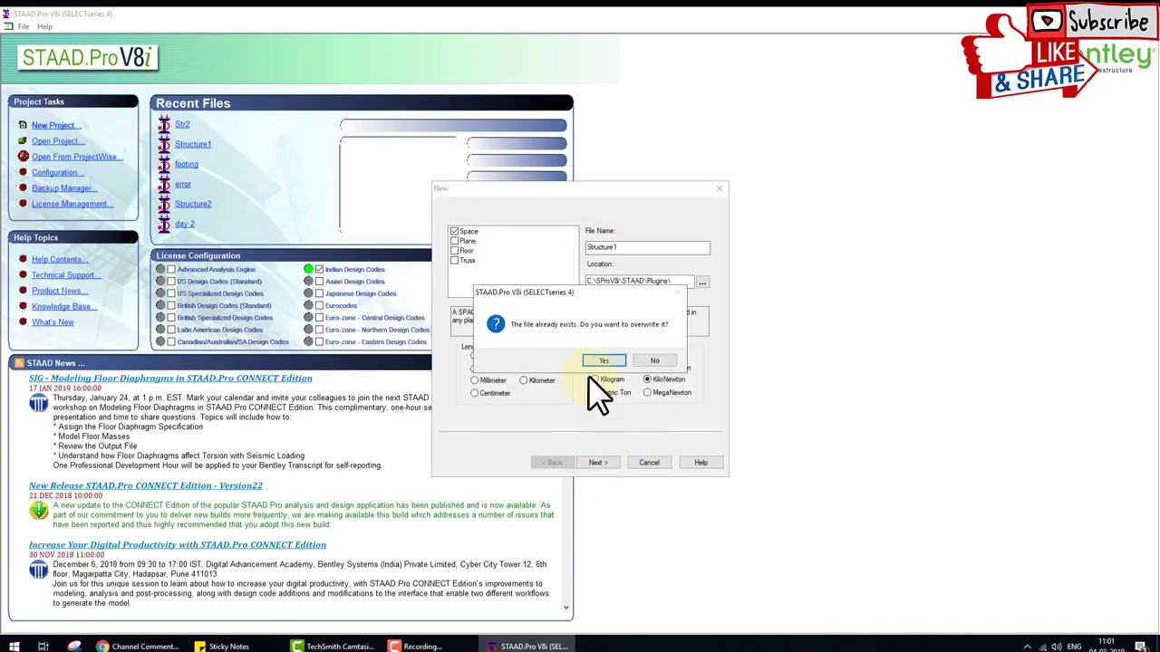
{"action": "left_click", "coordinate": [591, 367]}
{"action": "left_click", "coordinate": [605, 464]}
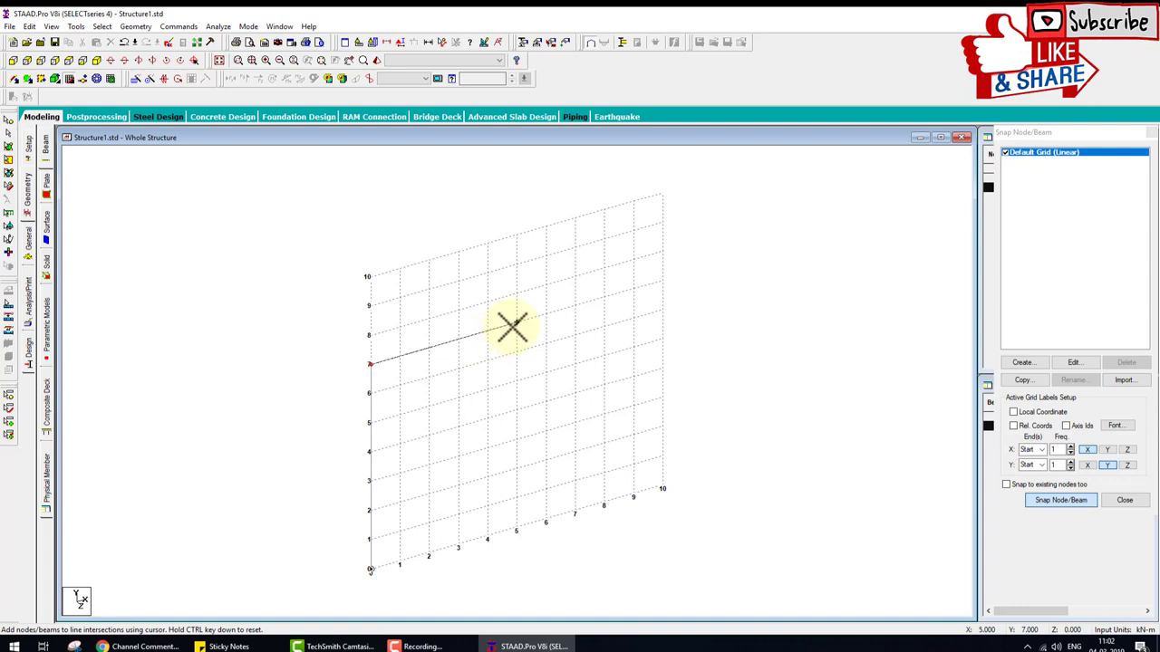
- Finish the second column at node 4 and view the portal frame in front elevation
{"action": "left_click", "coordinate": [515, 530]}
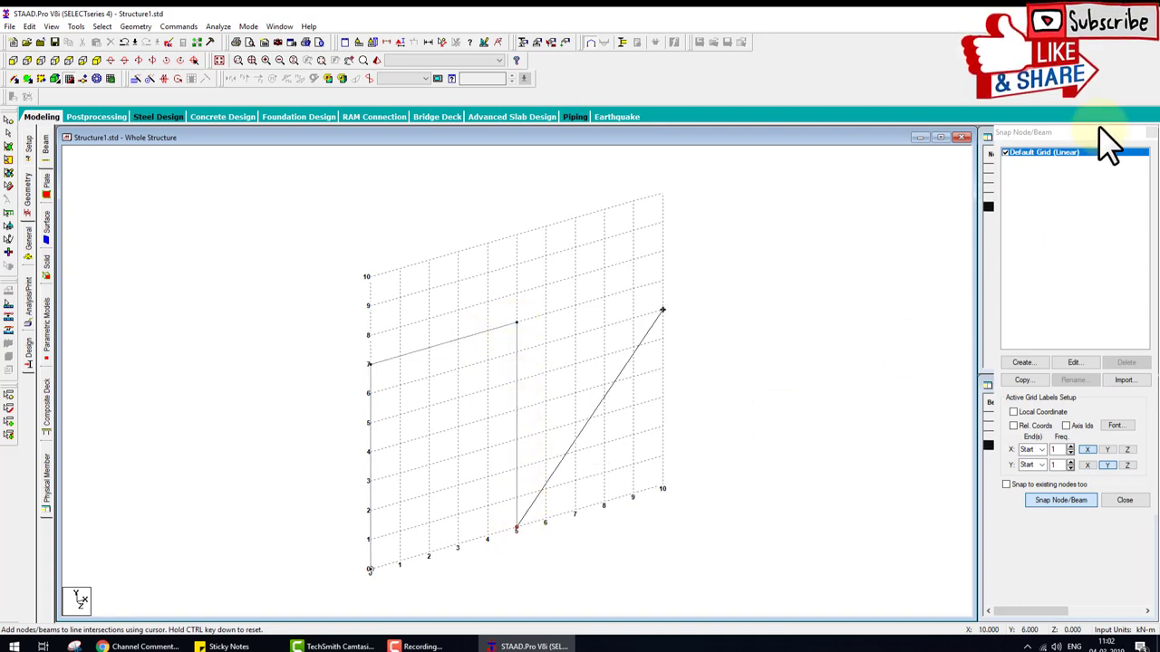
{"action": "left_click", "coordinate": [1152, 132]}
{"action": "left_click", "coordinate": [21, 62]}
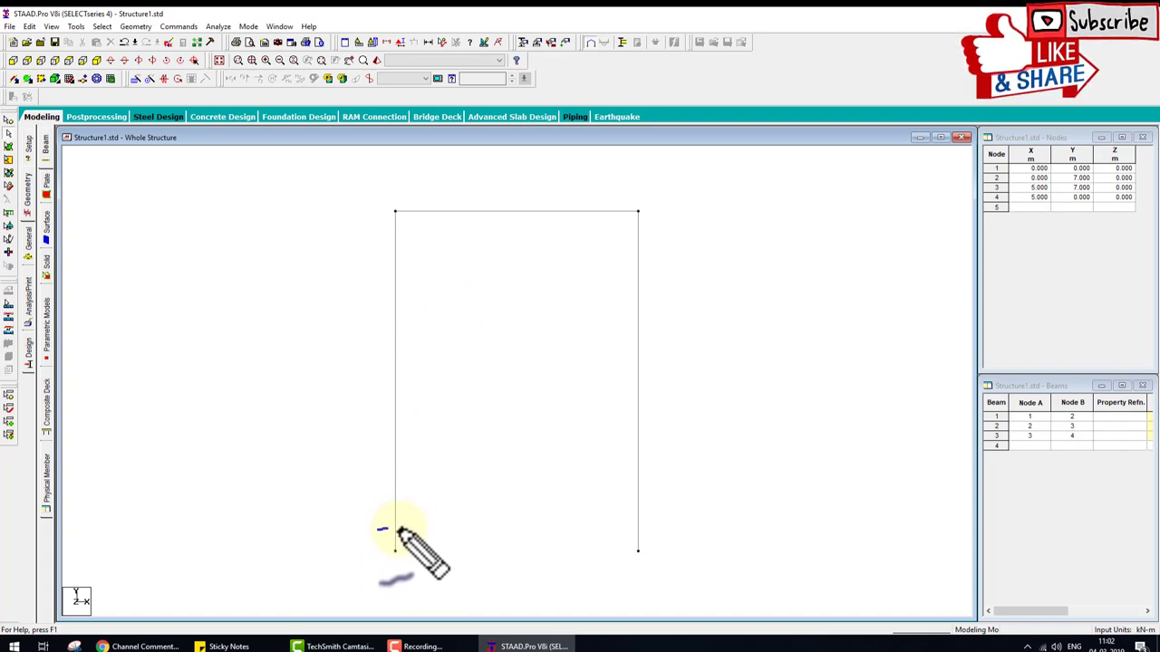
- Sketch a footing outline beneath the frame's base nodes, then clear it
{"action": "left_click_drag", "start_coordinate": [409, 528], "coordinate": [566, 552]}
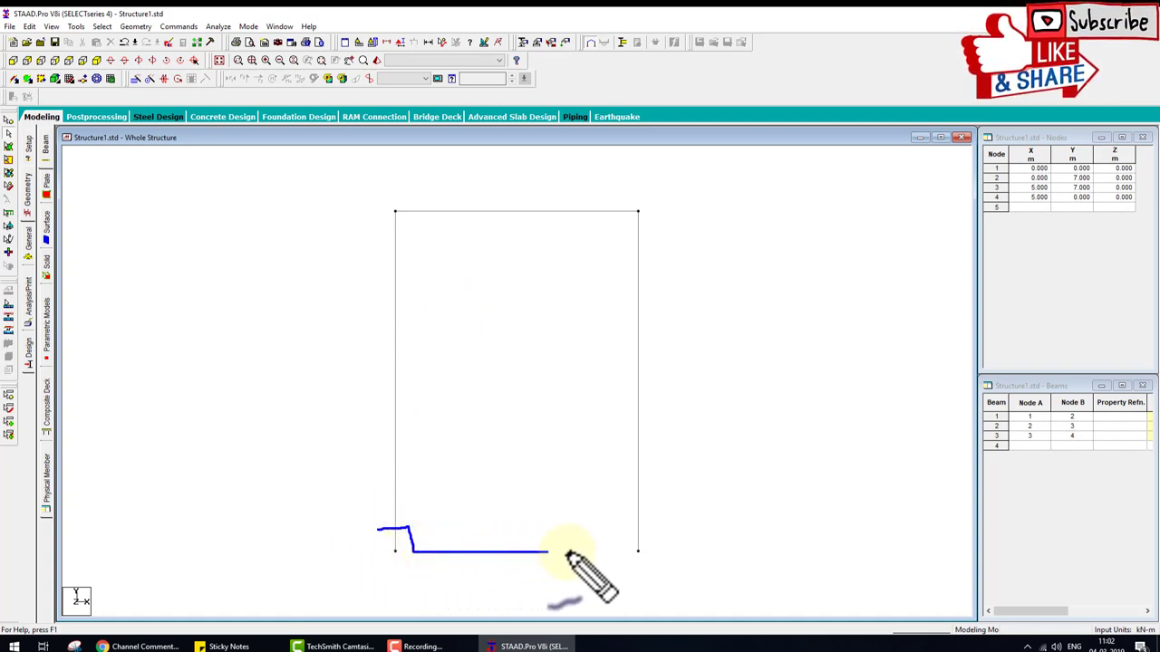
{"action": "left_click_drag", "start_coordinate": [652, 525], "coordinate": [729, 580]}
{"action": "mouse_move", "coordinate": [392, 605]}
{"action": "left_mouse_down"}
{"action": "mouse_move", "coordinate": [330, 602]}
{"action": "mouse_move", "coordinate": [378, 569]}
{"action": "mouse_move", "coordinate": [378, 535]}
{"action": "left_mouse_up"}
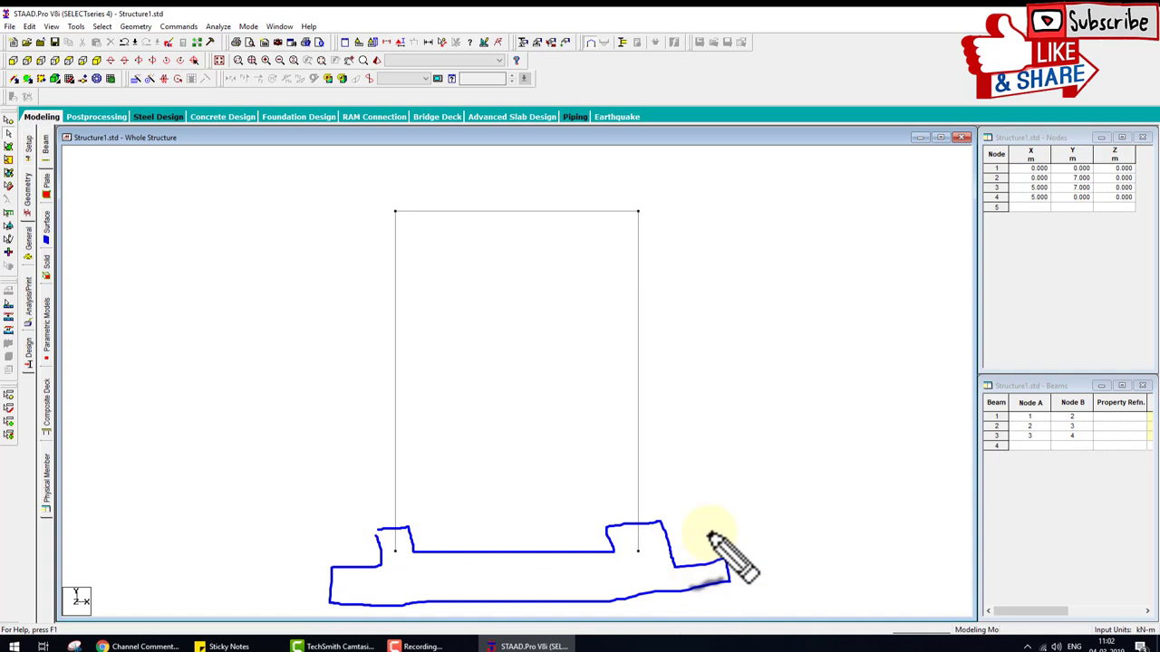
{"action": "key", "text": "Escape"}
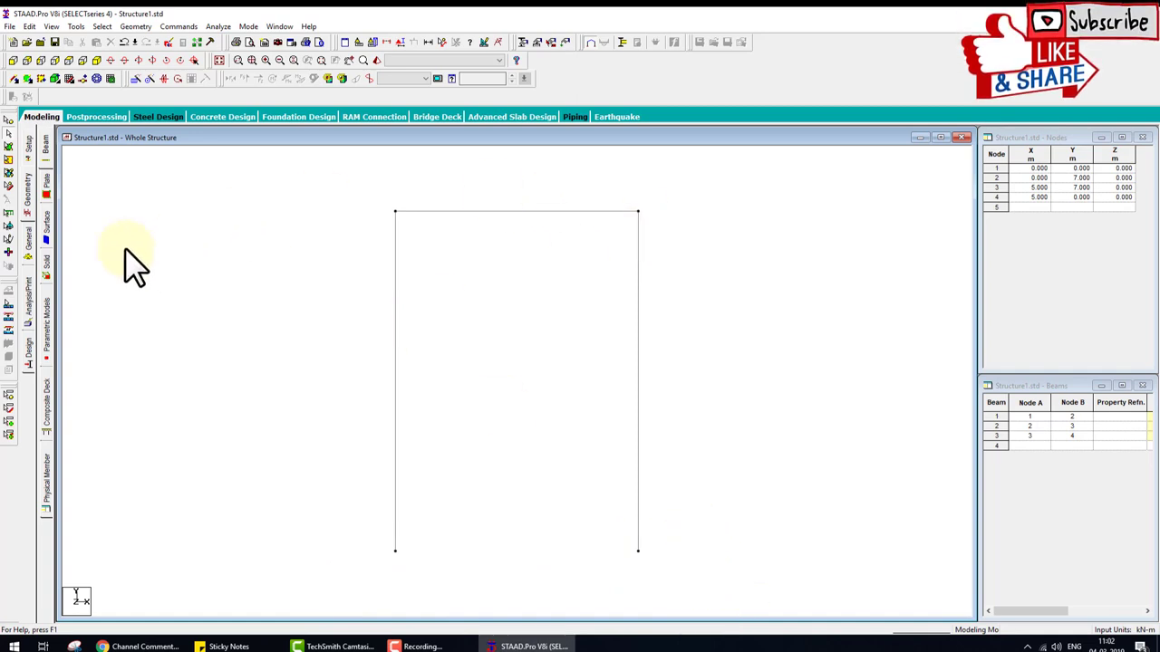
- Create fixed Support 2 and assign it to base nodes 1 and 4
{"action": "left_click", "coordinate": [28, 240]}
{"action": "left_click", "coordinate": [45, 234]}
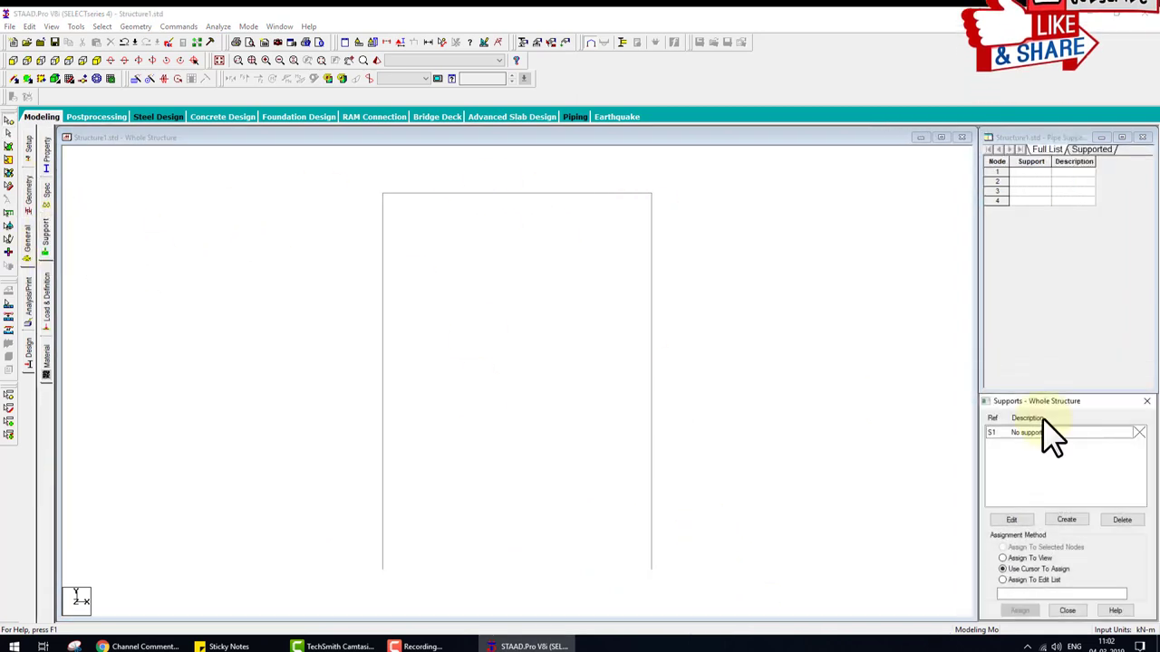
{"action": "left_click", "coordinate": [1067, 520]}
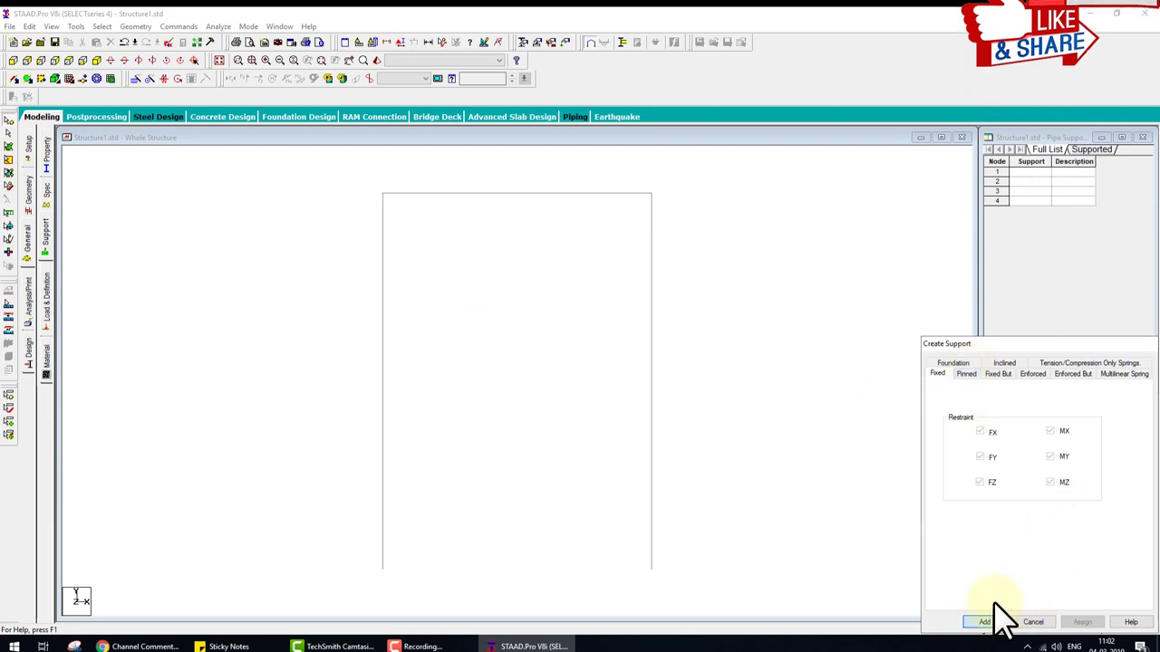
{"action": "left_click", "coordinate": [994, 622]}
{"action": "left_click", "coordinate": [1024, 445]}
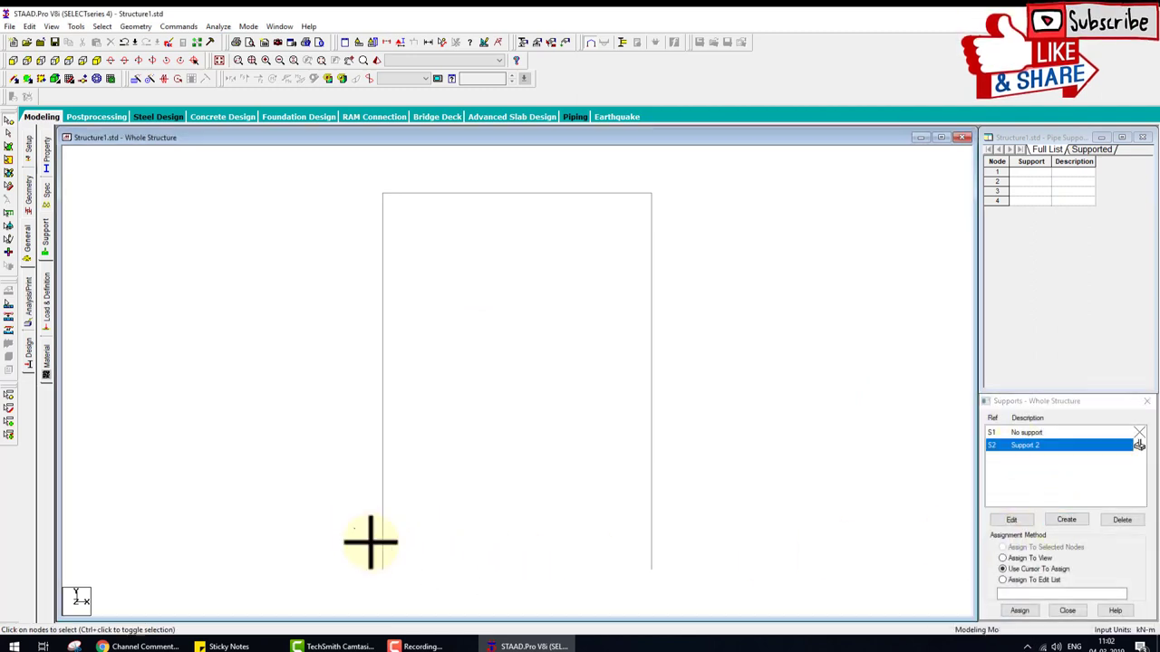
{"action": "left_click_drag", "start_coordinate": [373, 538], "coordinate": [766, 612]}
{"action": "left_click", "coordinate": [1020, 611]}
{"action": "left_click", "coordinate": [1069, 538]}
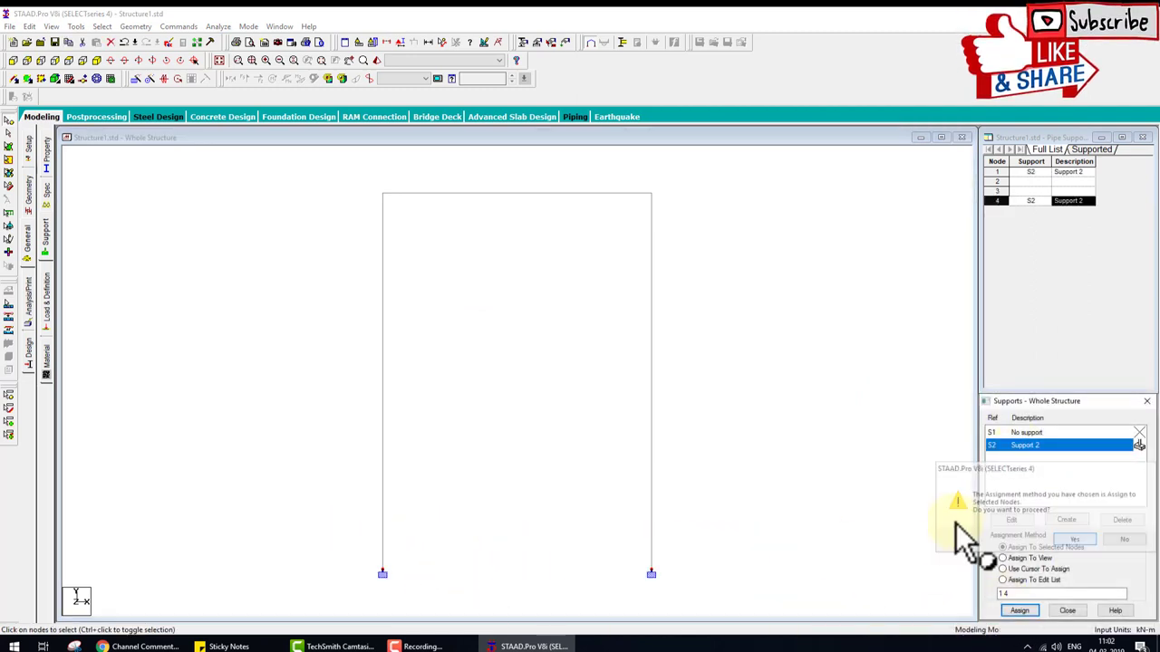
- Define a 0.3 × 0.3 m rectangular concrete section and assign it to all three members
{"action": "left_click", "coordinate": [46, 299]}
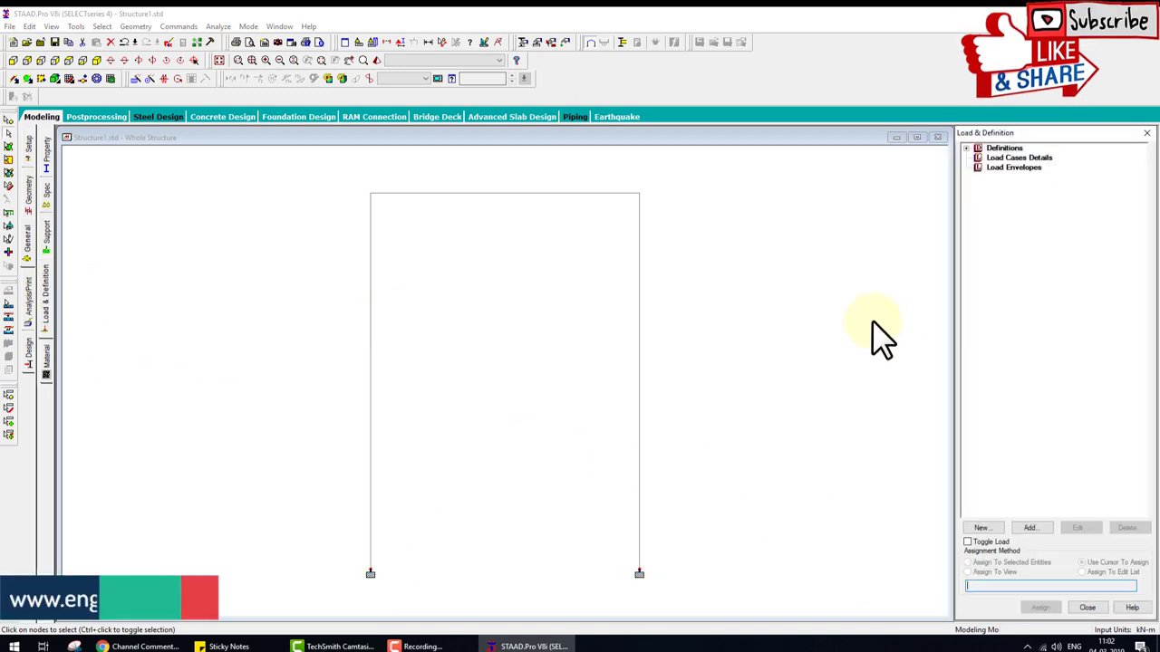
{"action": "left_click", "coordinate": [48, 166]}
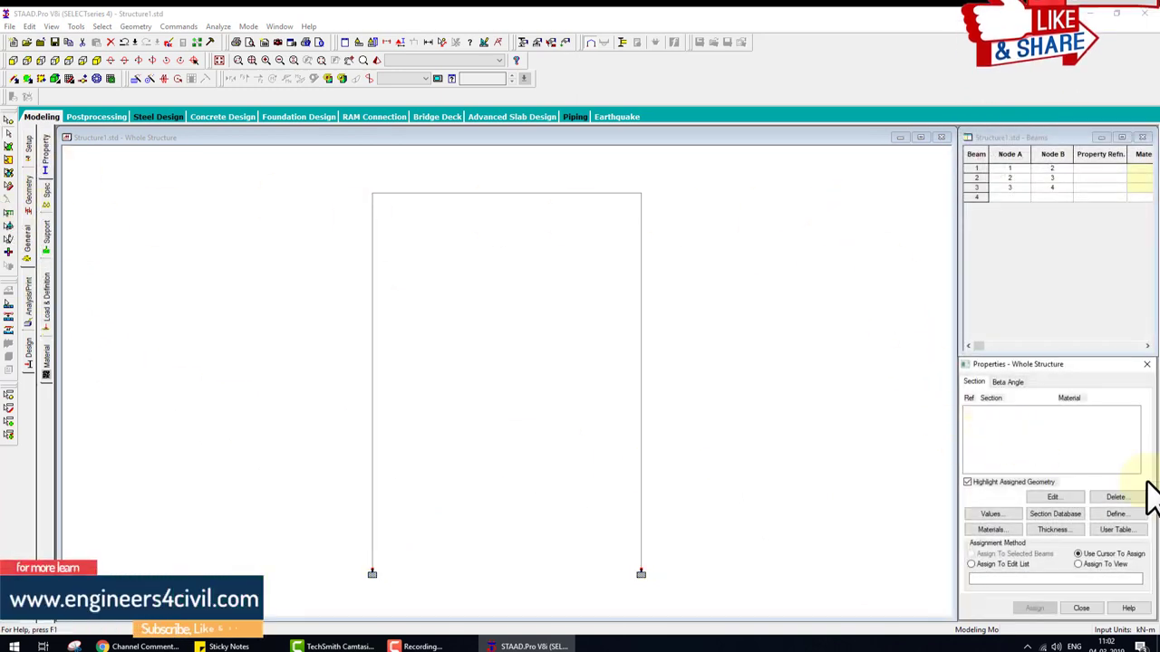
{"action": "left_click", "coordinate": [1116, 514]}
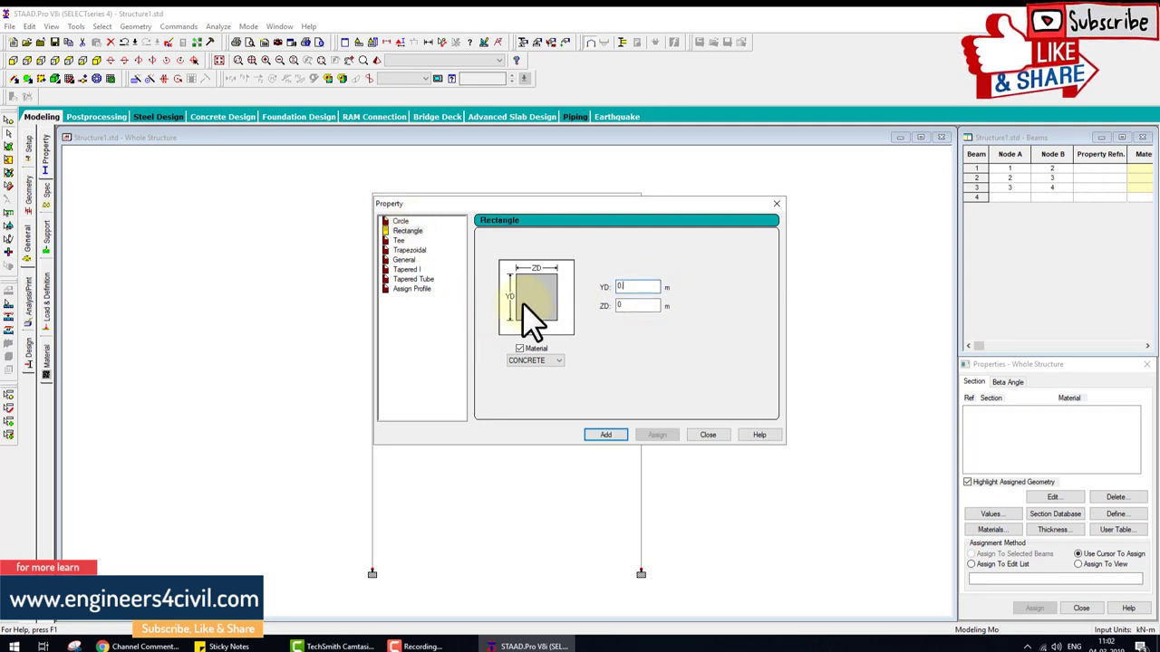
{"action": "type", "text": "0.3"}
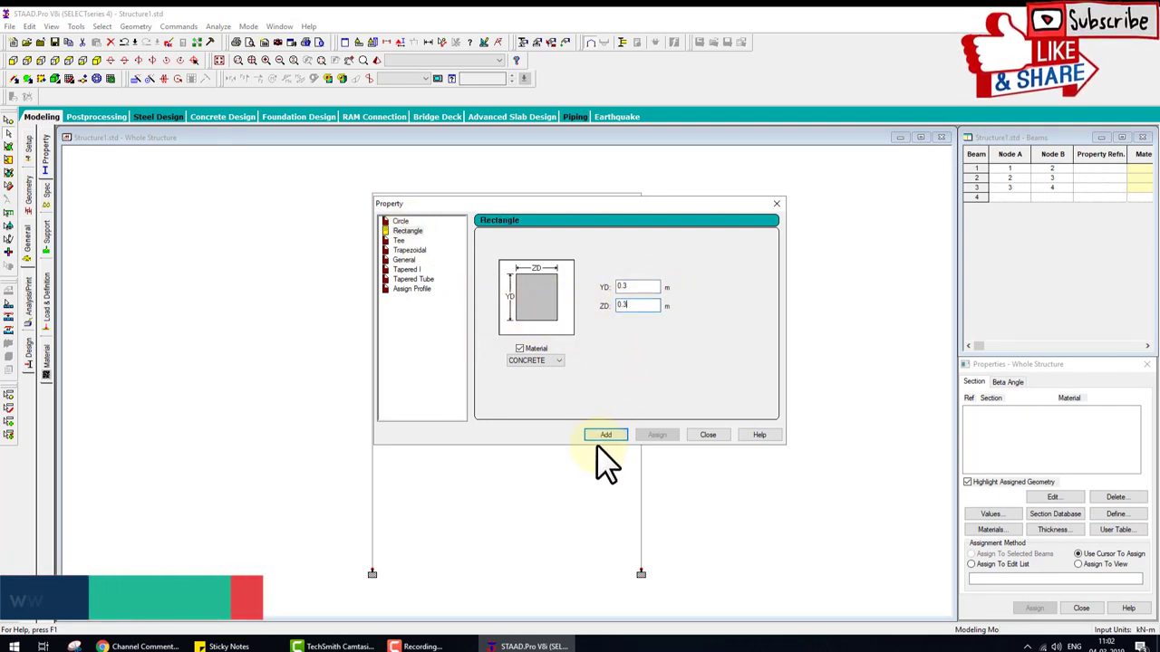
{"action": "left_click", "coordinate": [605, 435]}
{"action": "left_click", "coordinate": [707, 435]}
{"action": "left_click", "coordinate": [1078, 563]}
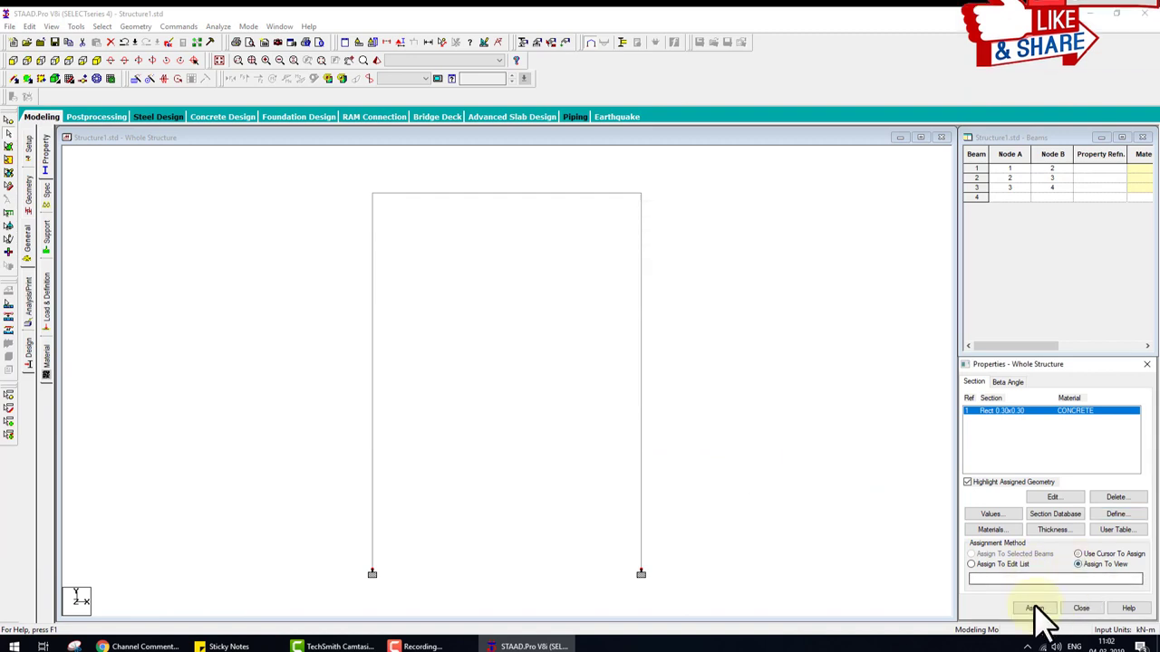
{"action": "left_click", "coordinate": [1033, 608]}
{"action": "left_click", "coordinate": [1073, 519]}
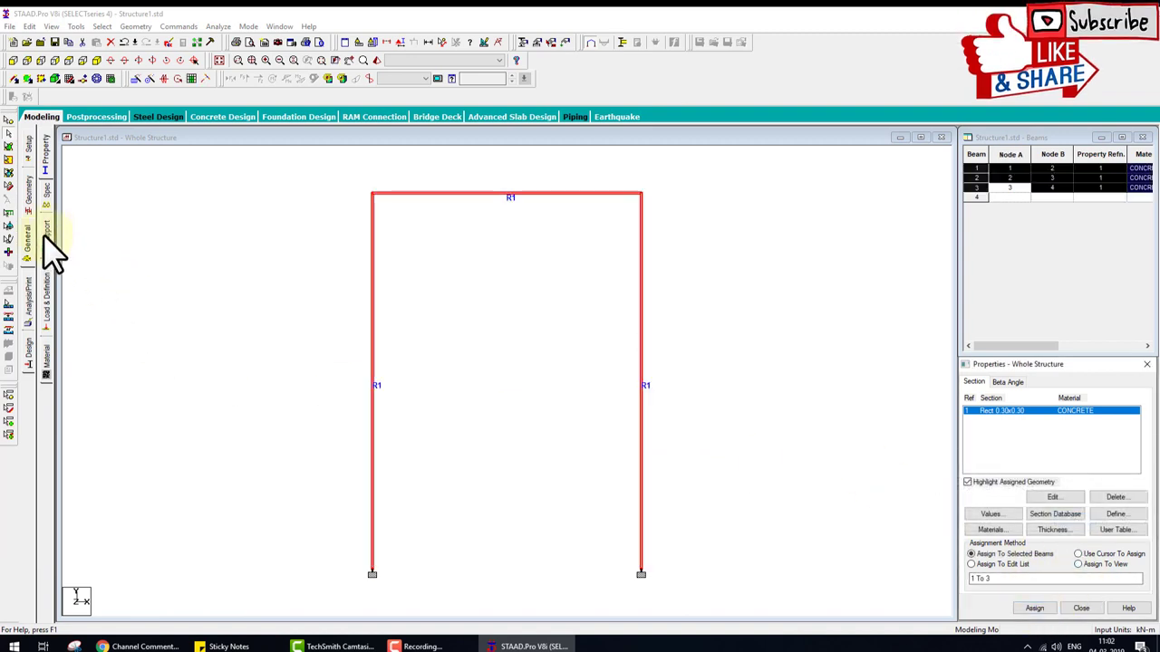
- Create primary LOAD CASE 1 with loading type Dead
{"action": "left_click", "coordinate": [47, 299]}
{"action": "left_click", "coordinate": [997, 160]}
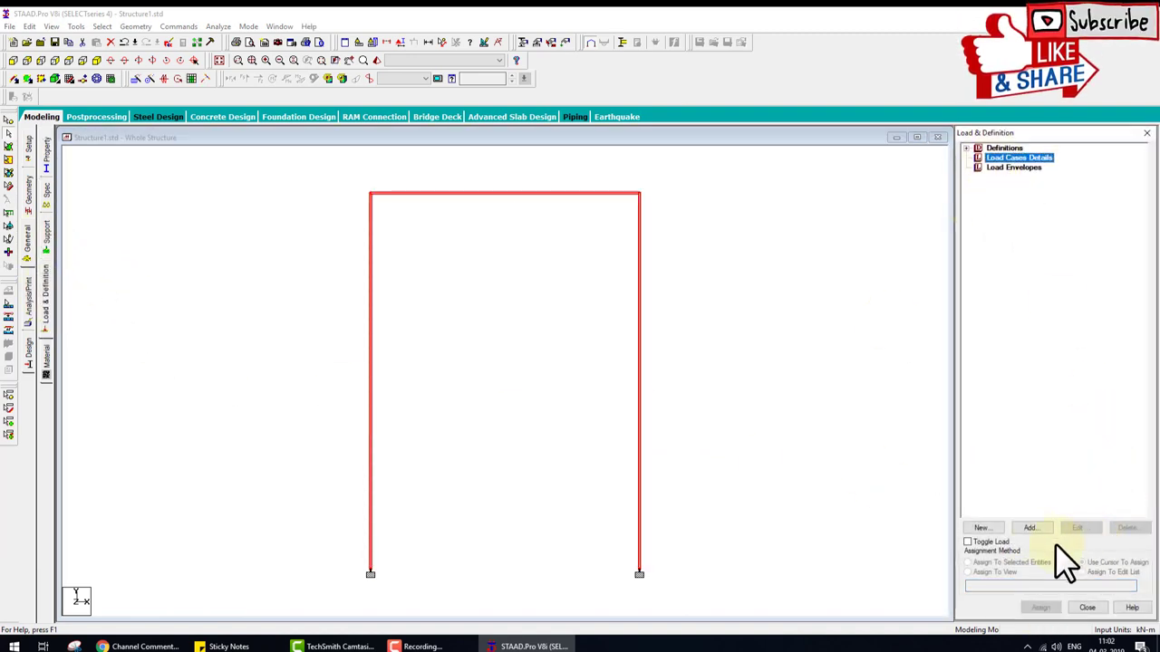
{"action": "left_click", "coordinate": [979, 527]}
{"action": "left_click", "coordinate": [602, 258]}
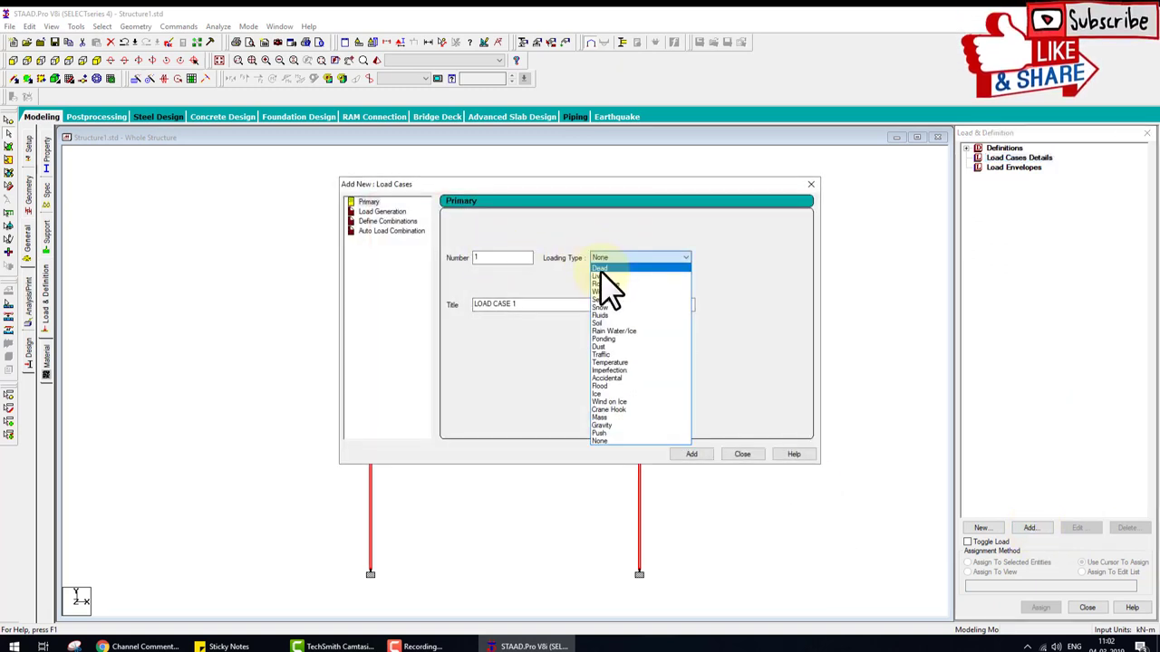
{"action": "left_click", "coordinate": [600, 270]}
{"action": "left_click", "coordinate": [742, 454]}
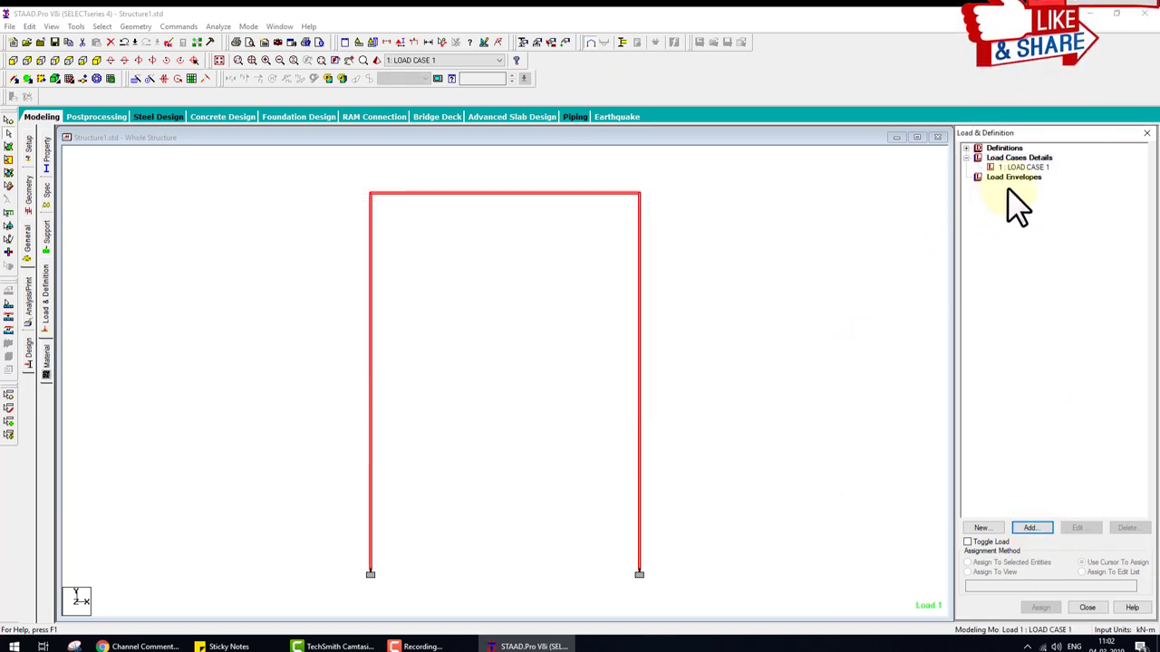
- Add a selfweight load in Y with factor -1 to LOAD CASE 1
{"action": "left_click", "coordinate": [1017, 167]}
{"action": "left_click", "coordinate": [982, 529]}
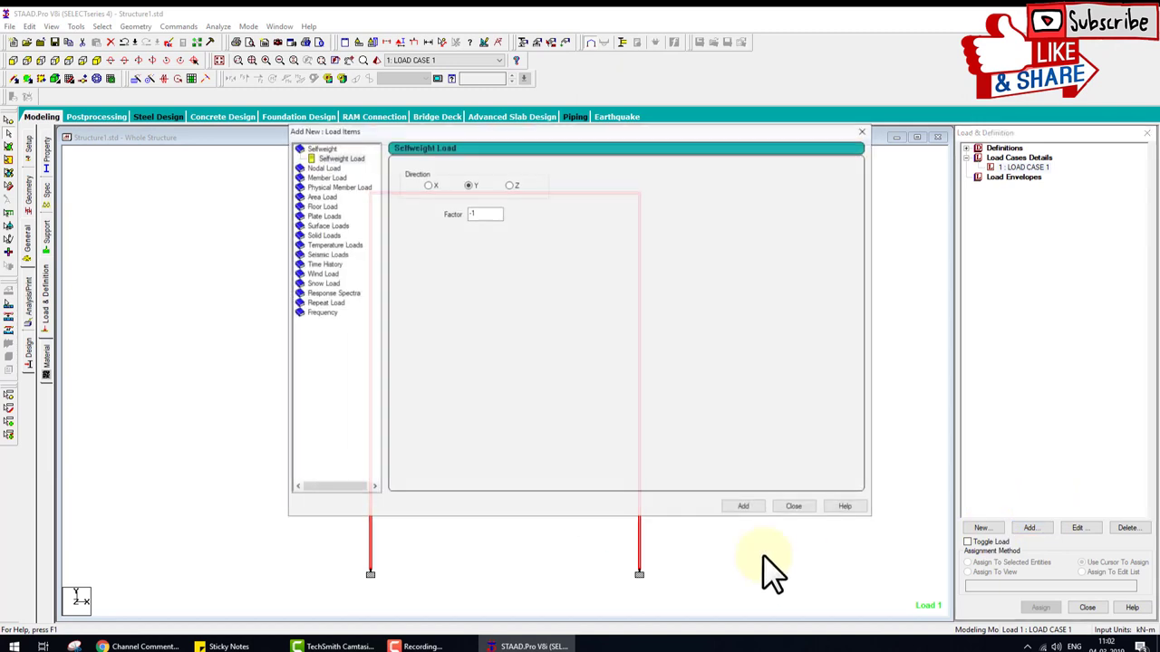
{"action": "left_click", "coordinate": [745, 507]}
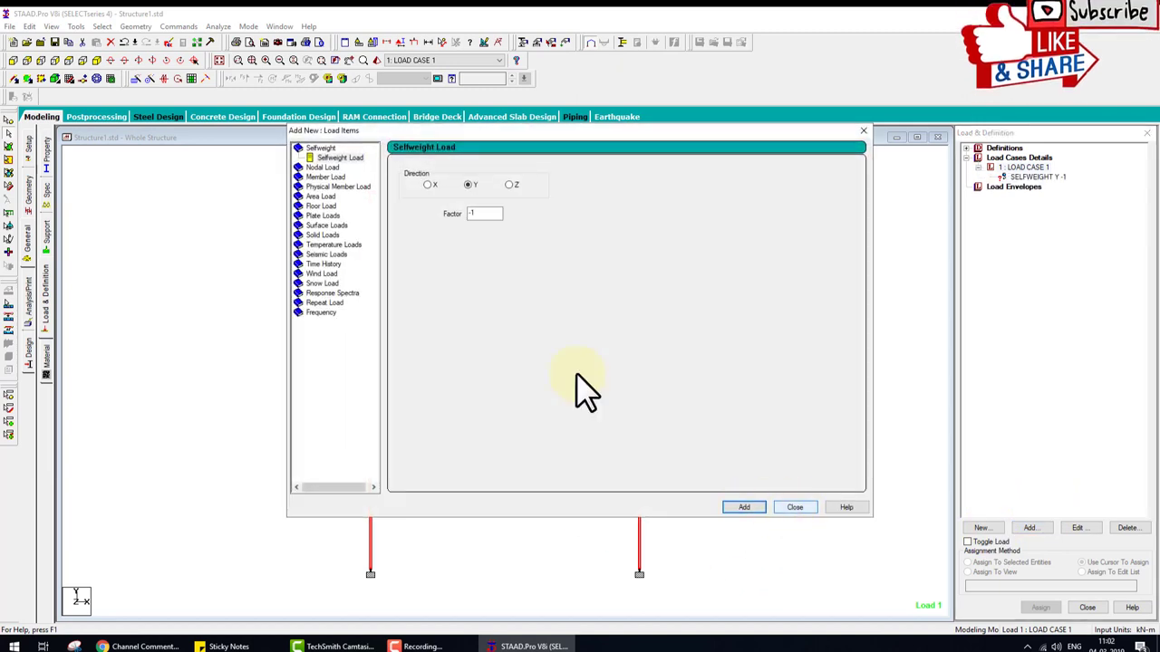
{"action": "left_click", "coordinate": [796, 506]}
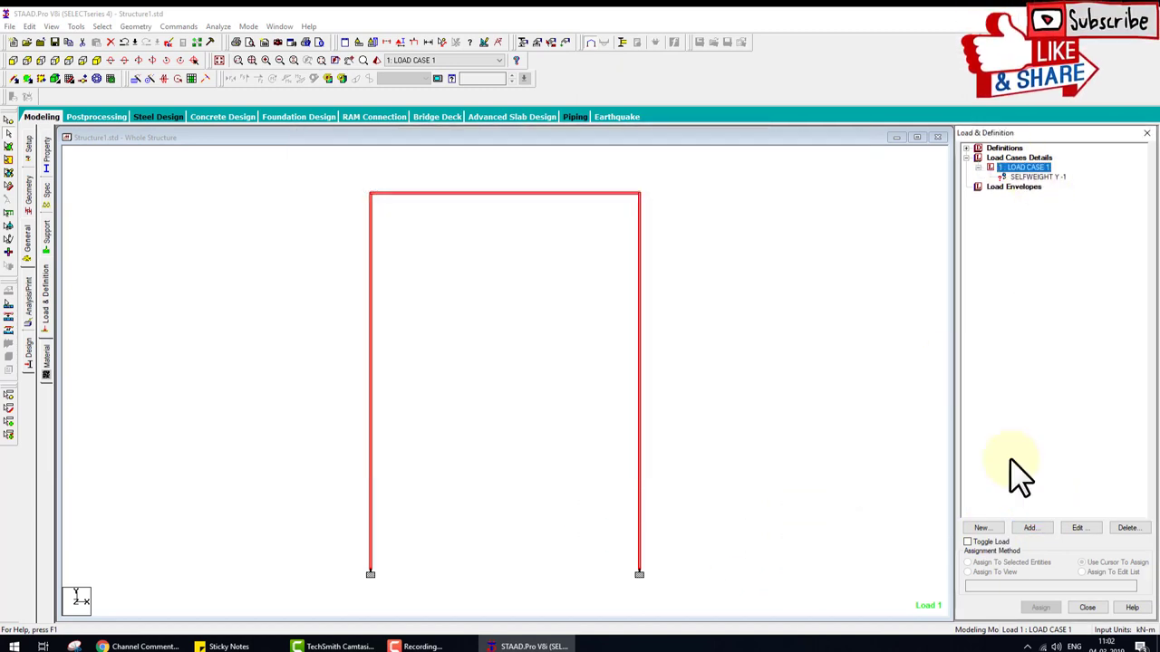
- Define a uniform member load of -20 kN/m in GY
{"action": "left_click", "coordinate": [1030, 527]}
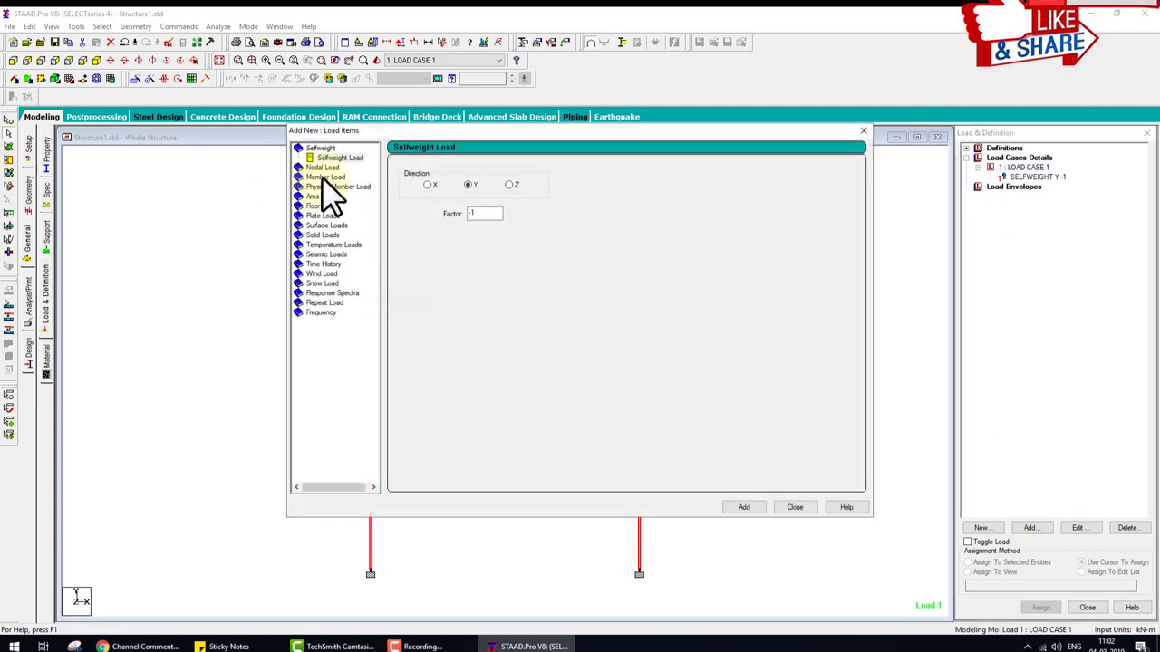
{"action": "left_click", "coordinate": [325, 177]}
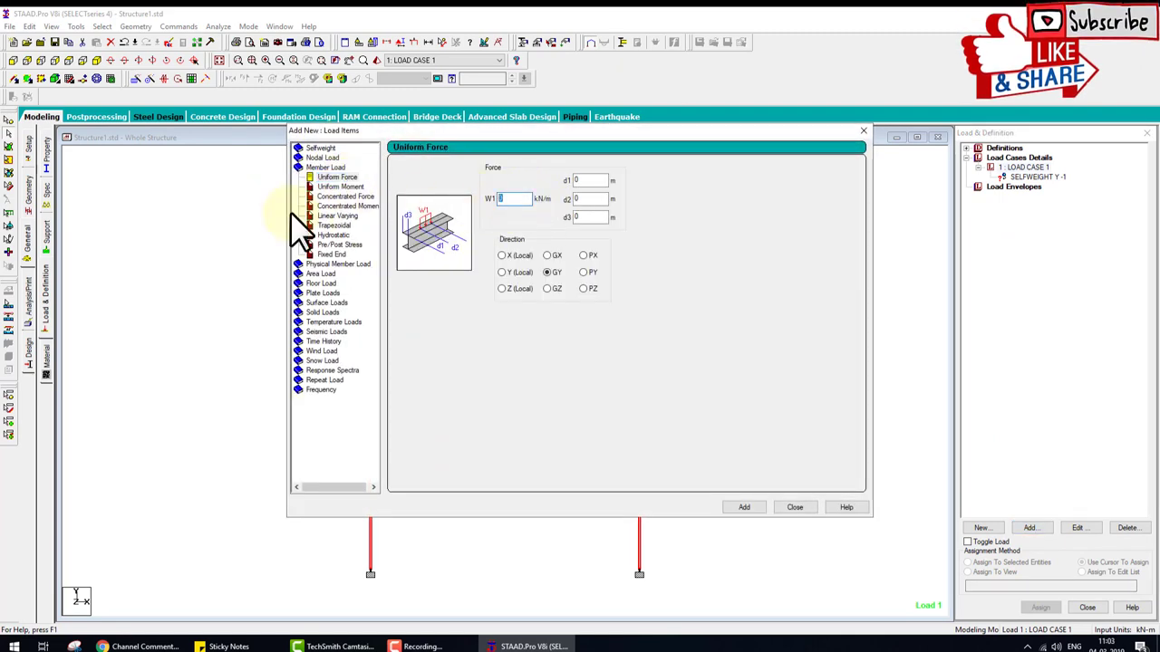
{"action": "type", "text": "20"}
{"action": "left_click", "coordinate": [743, 508]}
{"action": "left_click", "coordinate": [795, 508]}
- Assign the selfweight load to the top beam and both columns
{"action": "left_click", "coordinate": [1010, 178]}
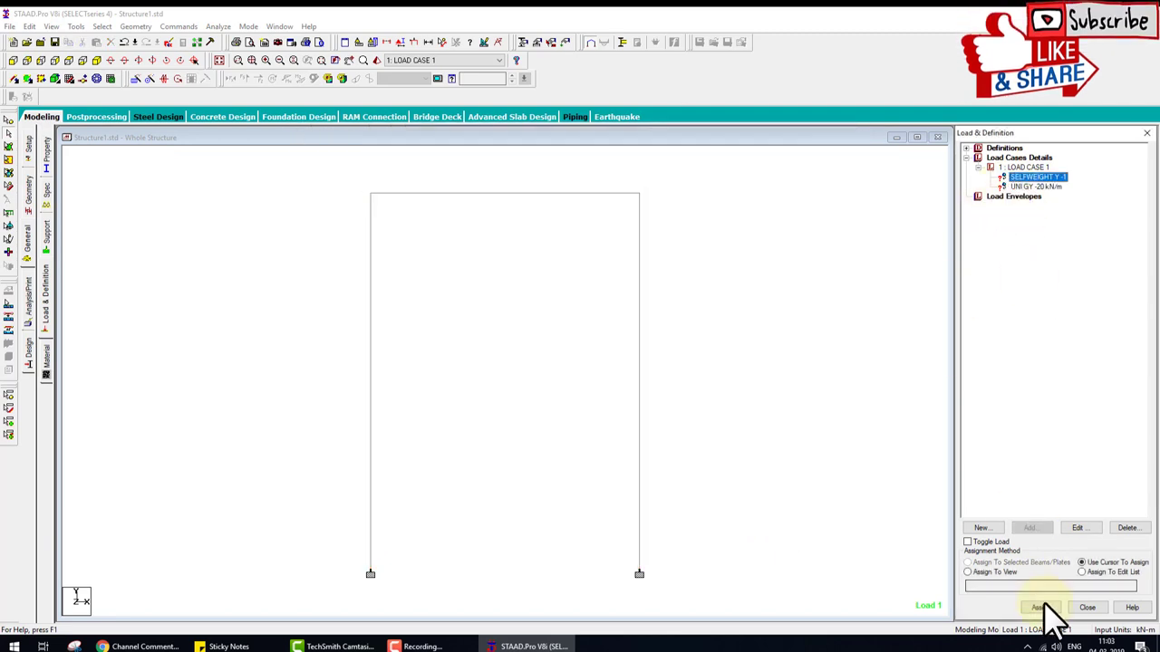
{"action": "left_click", "coordinate": [1042, 607]}
{"action": "left_click", "coordinate": [557, 200]}
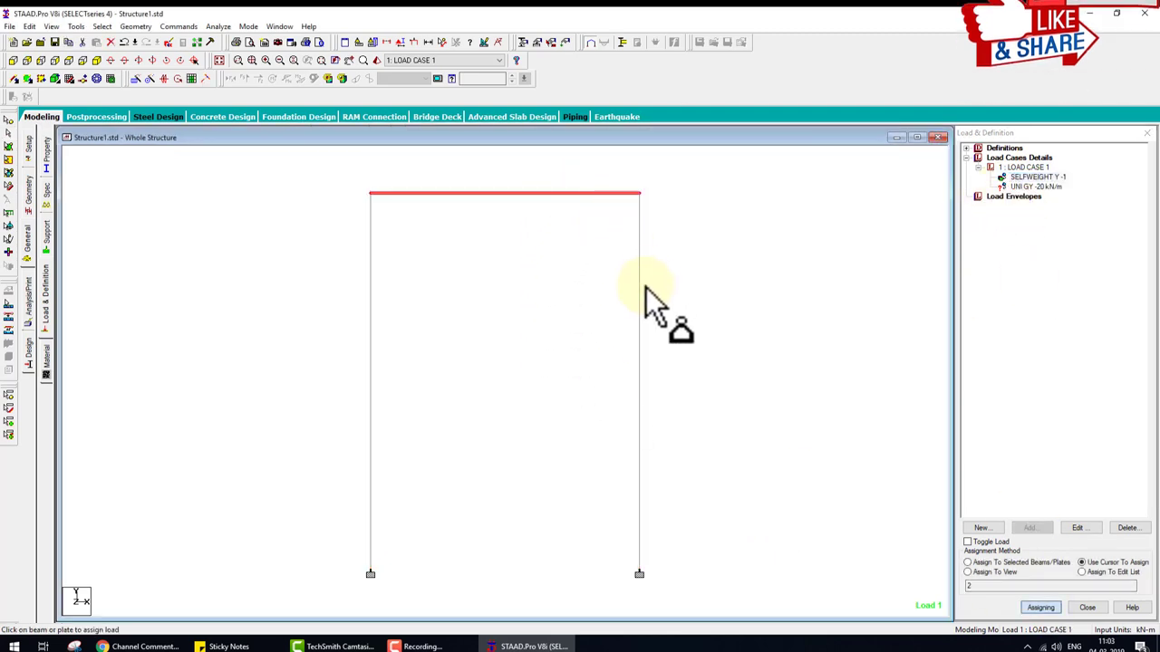
{"action": "left_click", "coordinate": [642, 291]}
{"action": "left_click", "coordinate": [369, 320]}
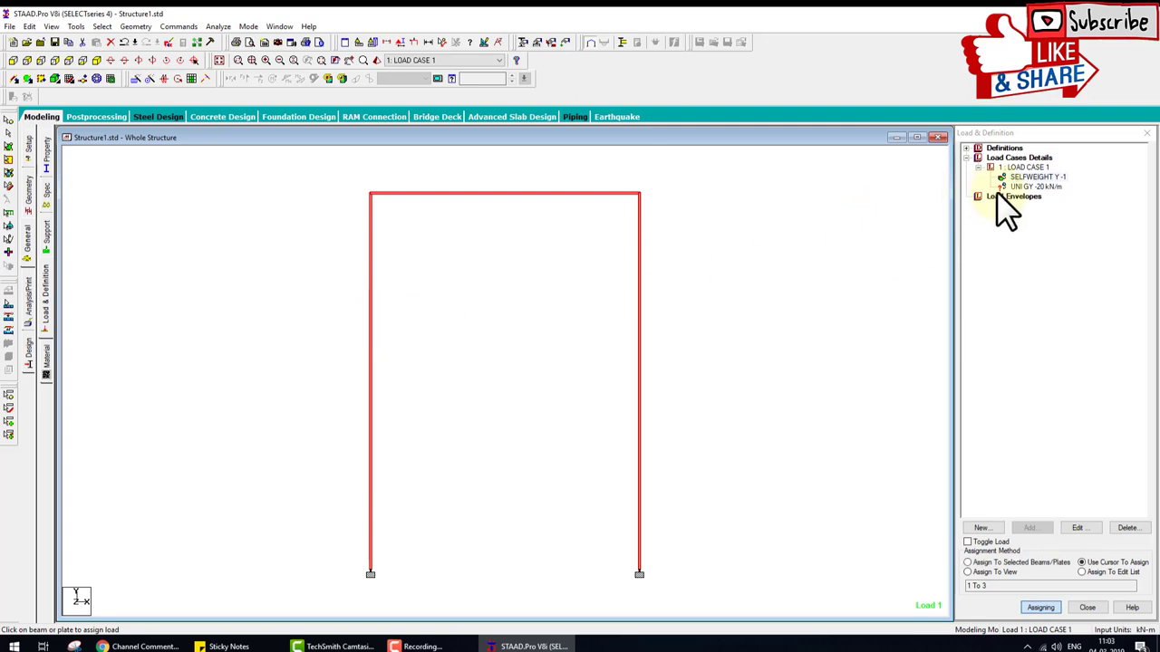
- Apply the -20 kN/m uniform load to the top beam only
{"action": "left_click", "coordinate": [1035, 186]}
{"action": "left_click", "coordinate": [555, 193]}
{"action": "key", "text": "Escape"}
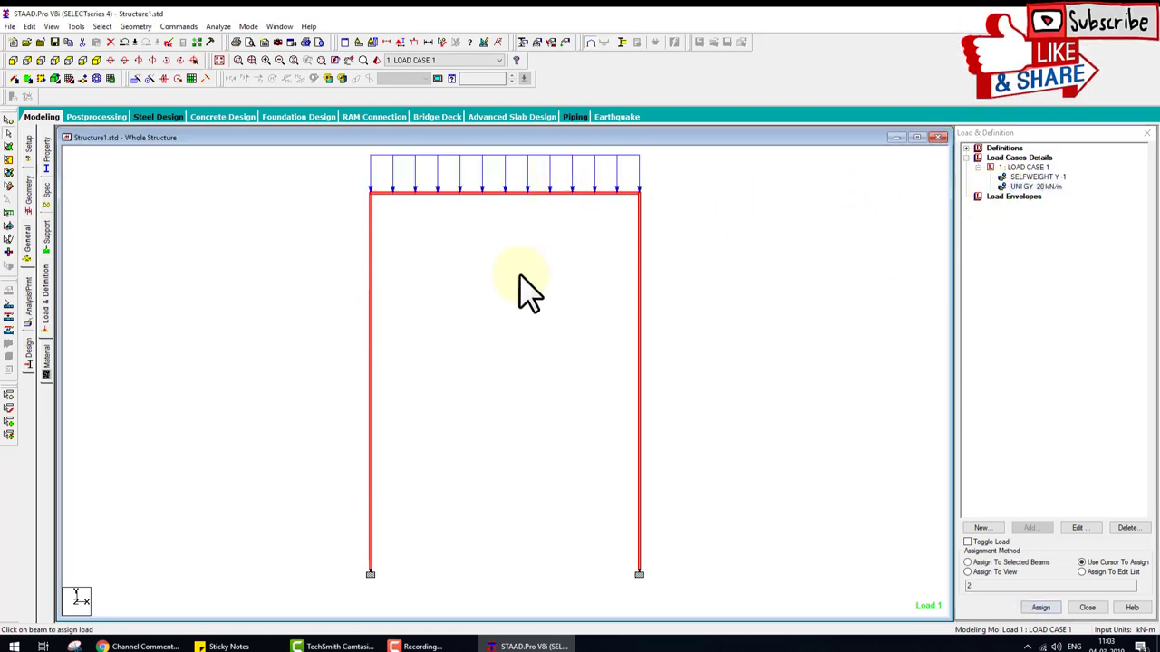
{"action": "left_click", "coordinate": [25, 313]}
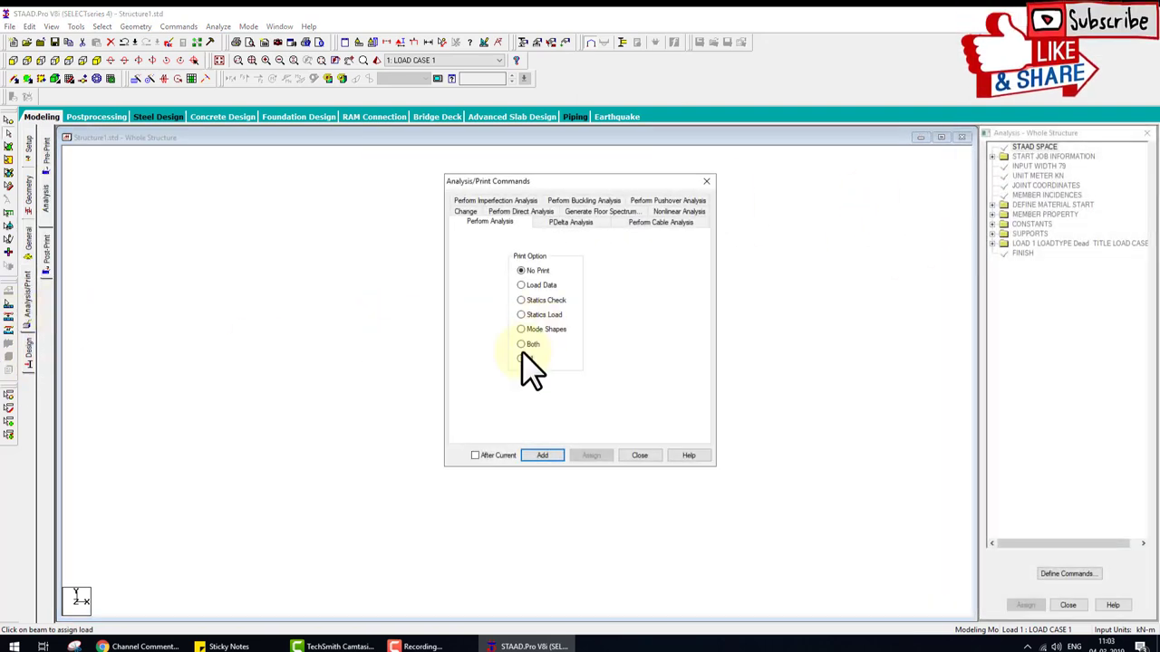
- Add Perform Analysis with Print All, save, and run the analysis with 0 errors
{"action": "left_click", "coordinate": [522, 359]}
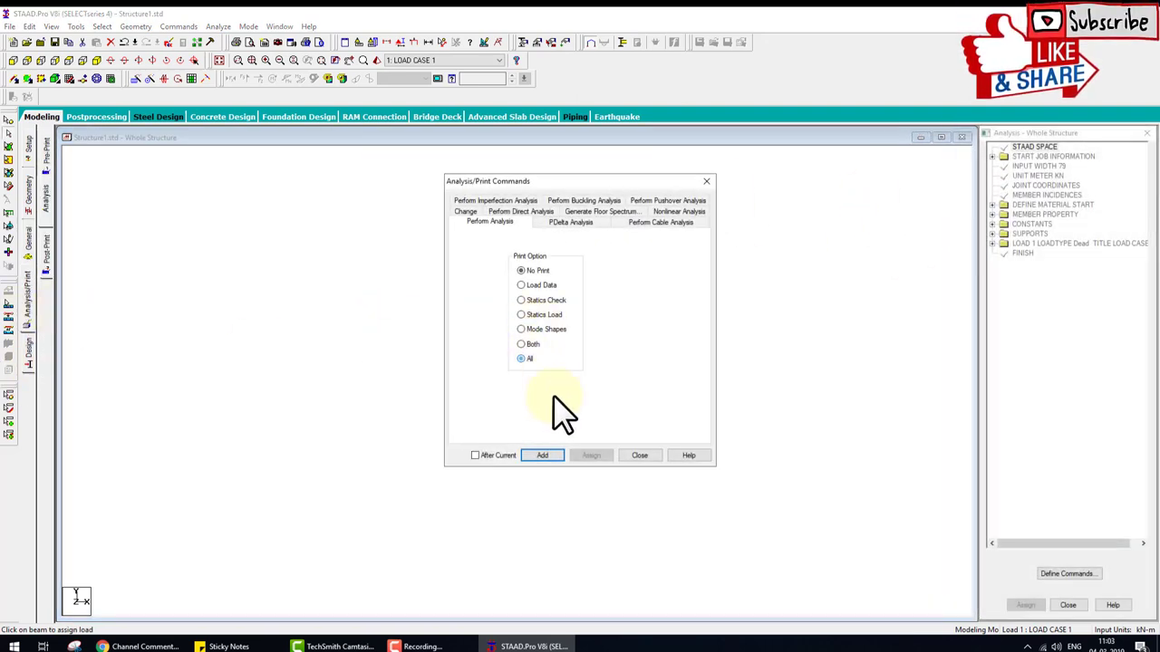
{"action": "left_click", "coordinate": [639, 455]}
{"action": "left_click", "coordinate": [223, 26]}
{"action": "left_click", "coordinate": [238, 42]}
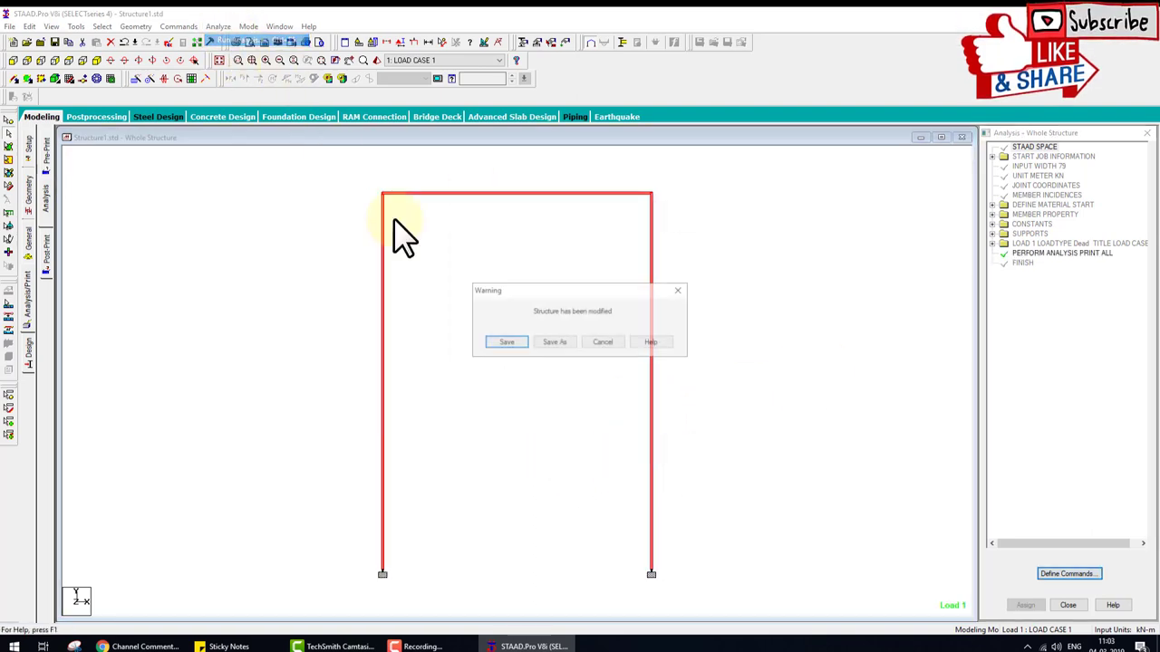
{"action": "left_click", "coordinate": [505, 345]}
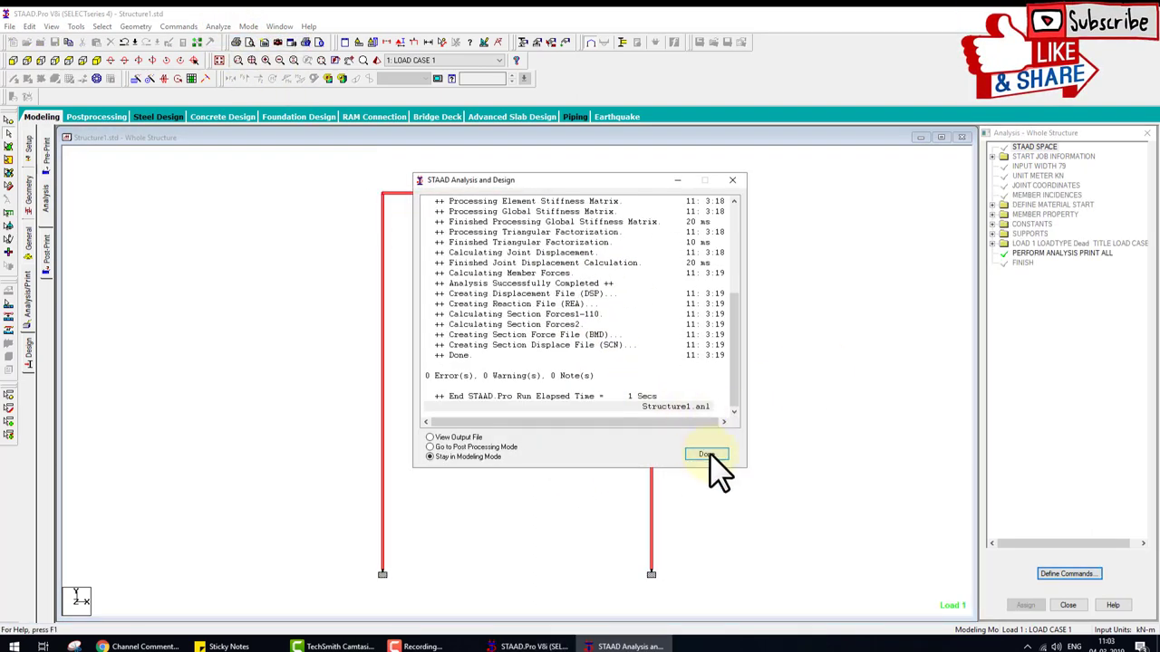
{"action": "left_click", "coordinate": [706, 455]}
- Include LOAD CASE 1 and send supports 1 and 4 to STAAD.foundation
{"action": "left_click", "coordinate": [674, 43]}
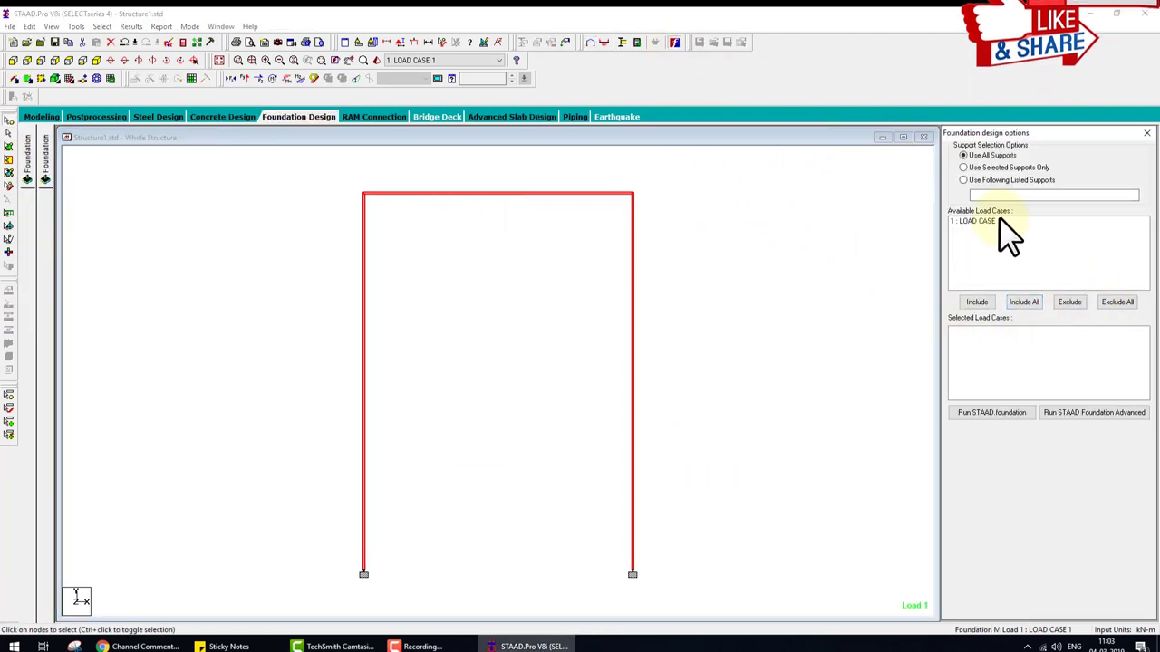
{"action": "left_click", "coordinate": [999, 221]}
{"action": "left_click", "coordinate": [1025, 302]}
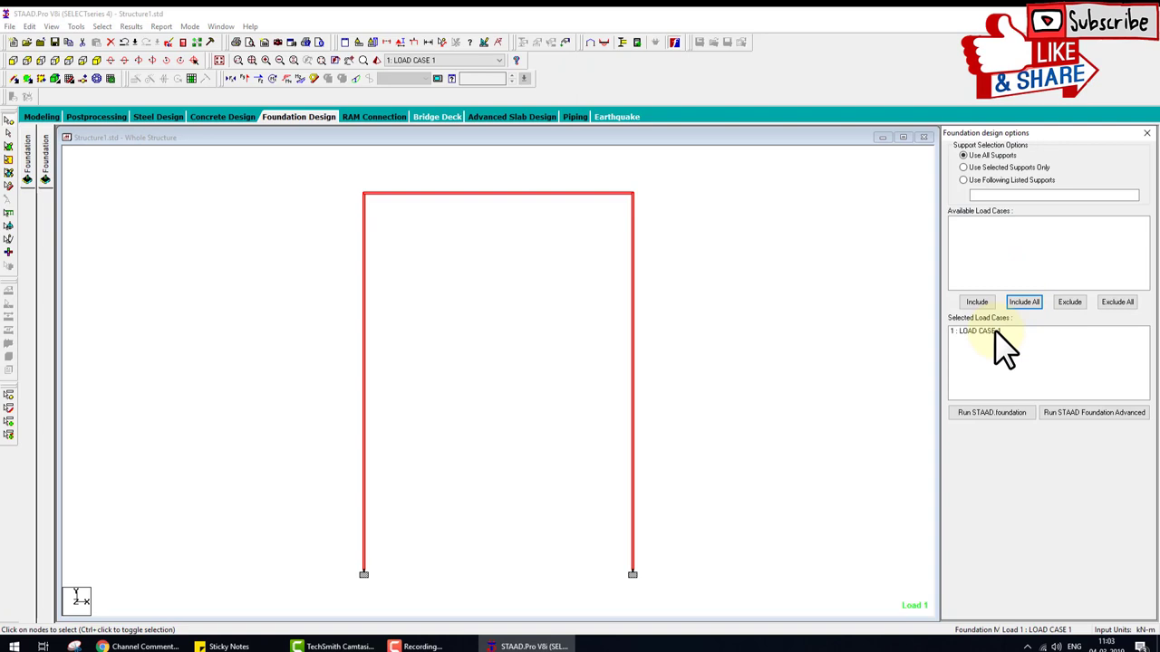
{"action": "left_click", "coordinate": [997, 415]}
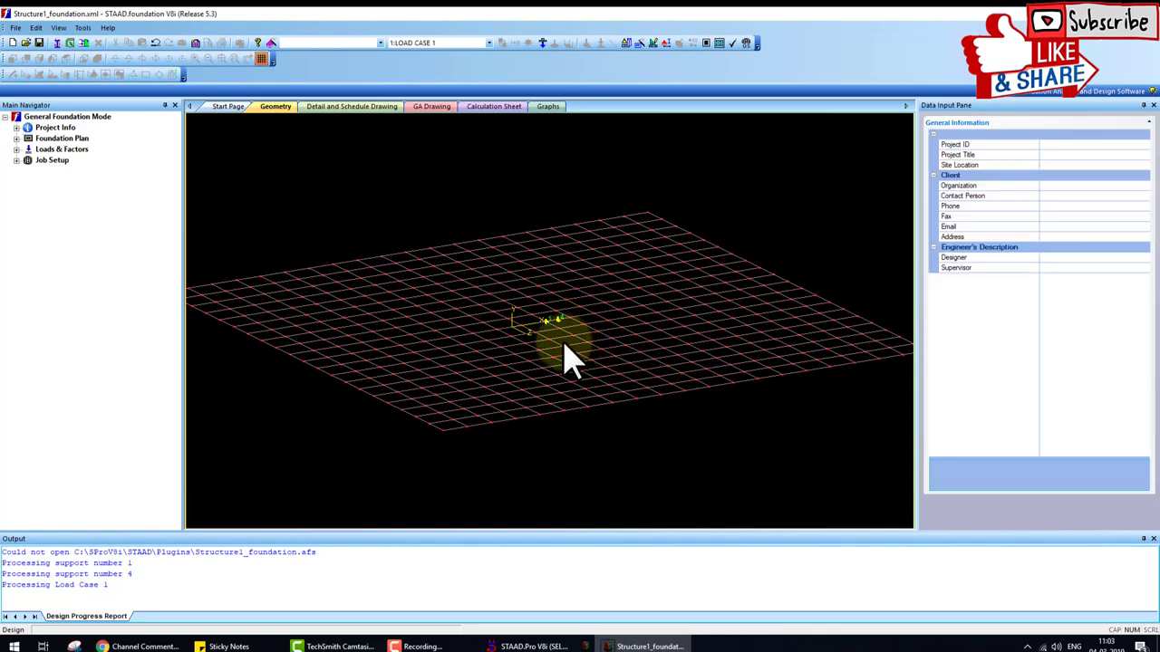
- Zoom in on the two imported footings, show them in front elevation, and expand Job Setup
{"action": "scroll", "coordinate": [544, 337], "scroll_direction": "up", "scroll_amount": 2}
{"action": "scroll", "coordinate": [536, 336], "scroll_direction": "up", "scroll_amount": 2}
{"action": "scroll", "coordinate": [589, 340], "scroll_direction": "up", "scroll_amount": 2}
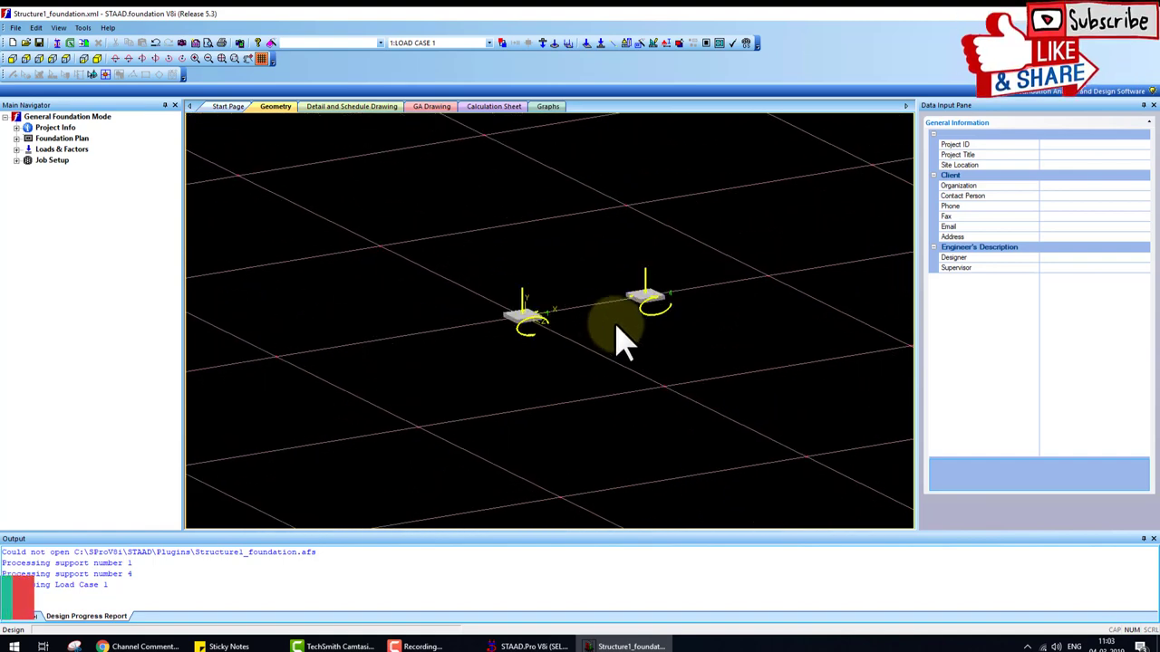
{"action": "scroll", "coordinate": [634, 340], "scroll_direction": "up", "scroll_amount": 1}
{"action": "middle_click_drag", "start_coordinate": [638, 335], "coordinate": [598, 348]}
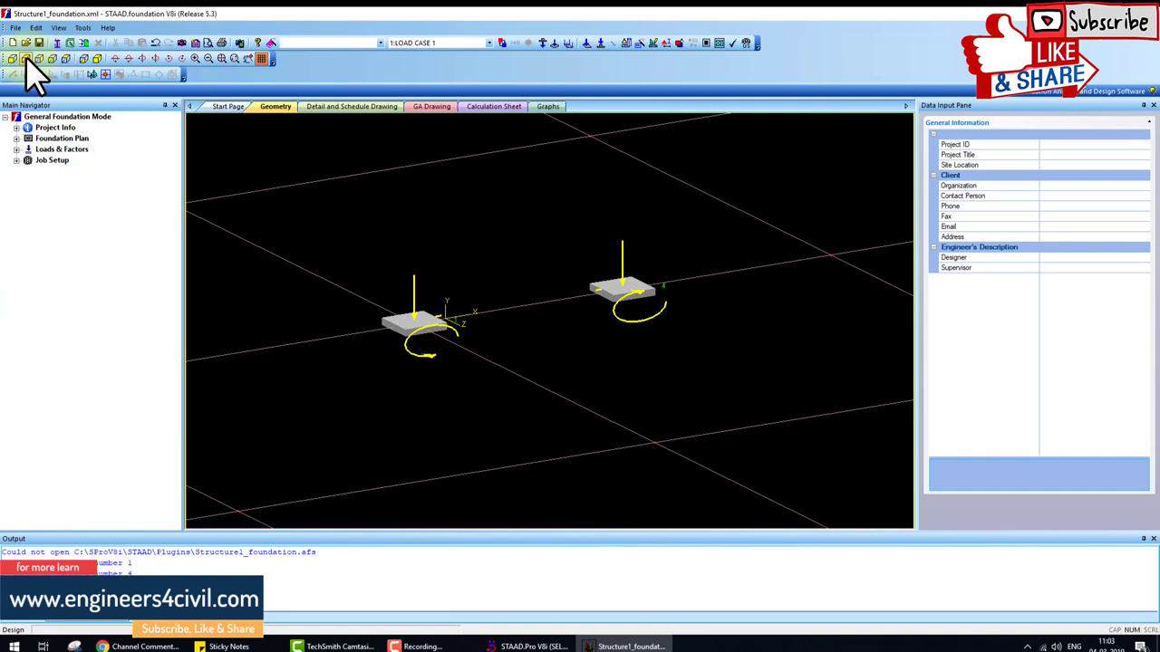
{"action": "left_click", "coordinate": [66, 58]}
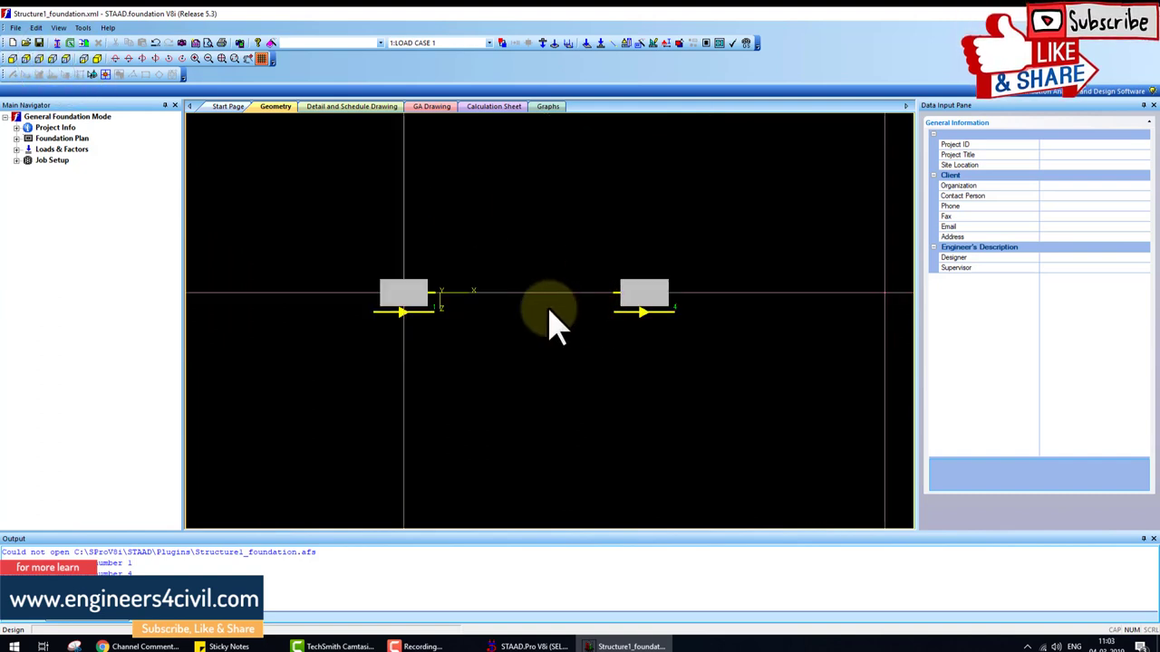
{"action": "left_click", "coordinate": [17, 159]}
- Create Combined job 'combine' with the Indian code and LOAD CASE 1 selected
{"action": "left_click", "coordinate": [68, 171]}
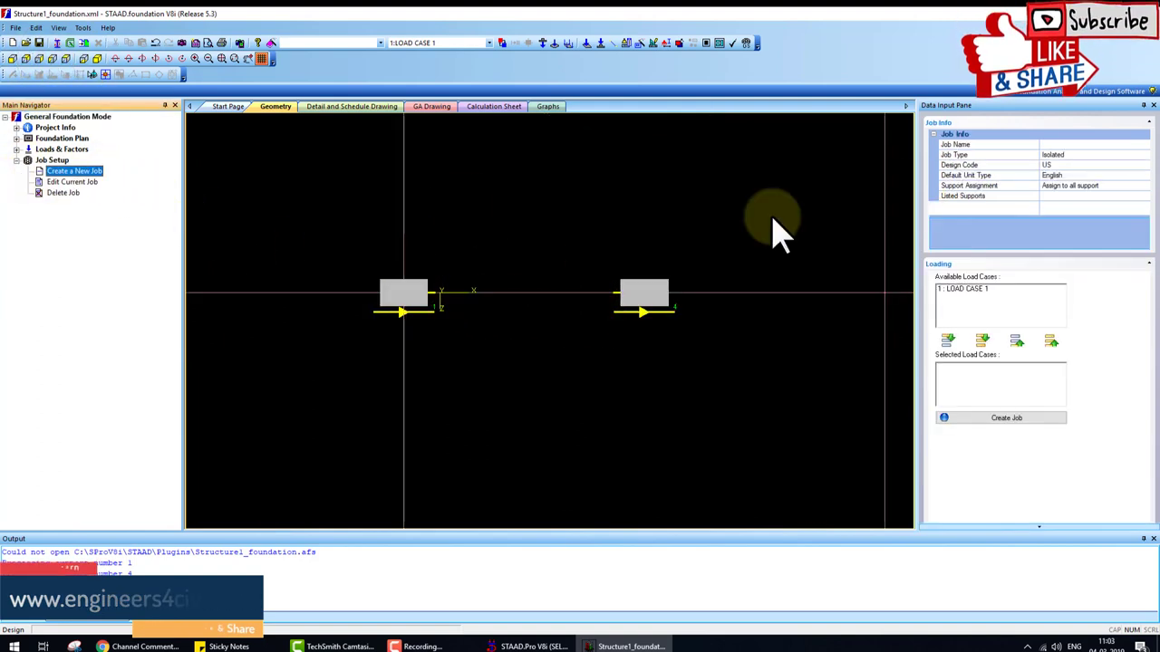
{"action": "type", "text": "combined"}
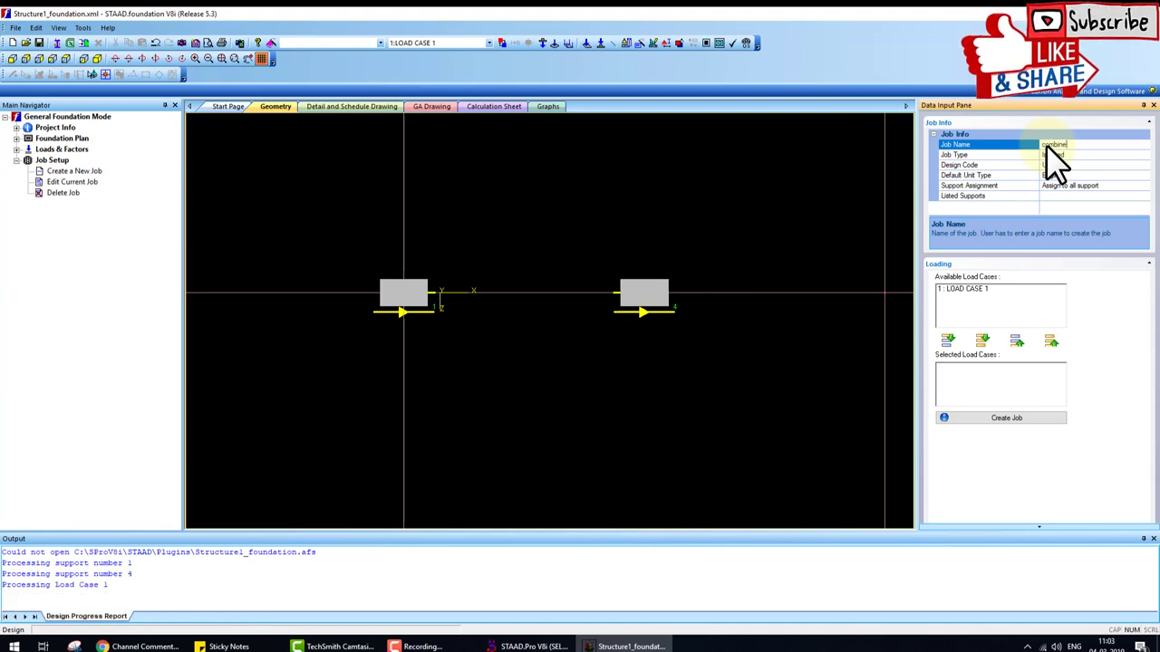
{"action": "key", "text": "Return"}
{"action": "left_click", "coordinate": [1146, 155]}
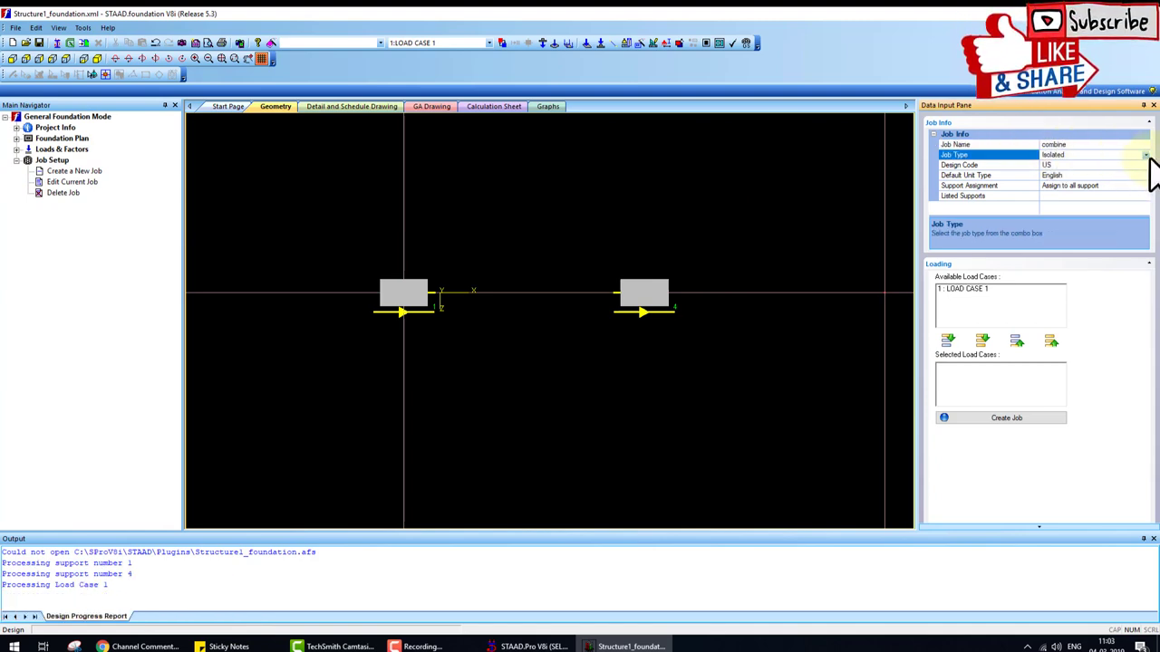
{"action": "left_click", "coordinate": [1092, 188]}
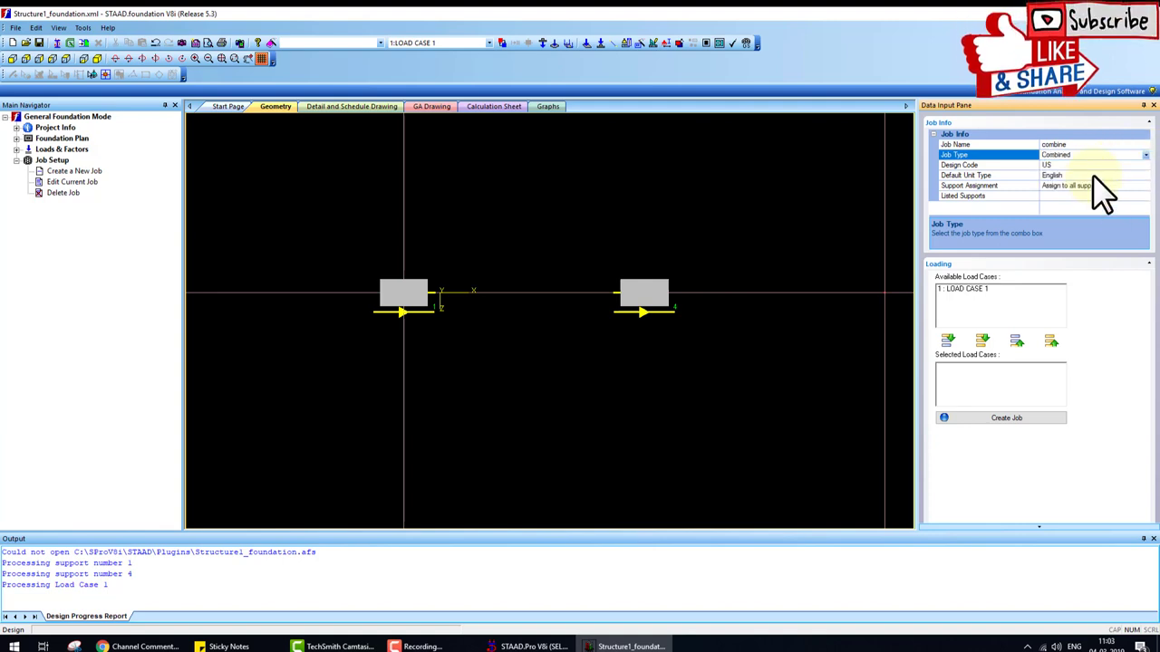
{"action": "left_click", "coordinate": [1117, 166]}
{"action": "left_click", "coordinate": [1145, 166]}
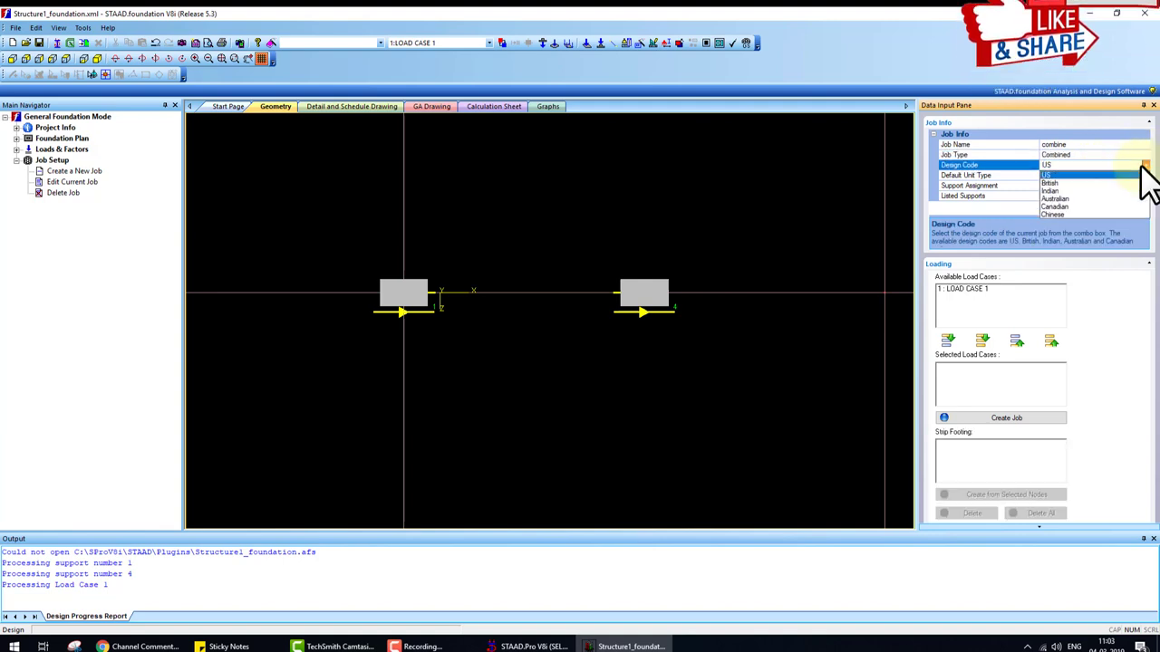
{"action": "left_click", "coordinate": [1076, 186]}
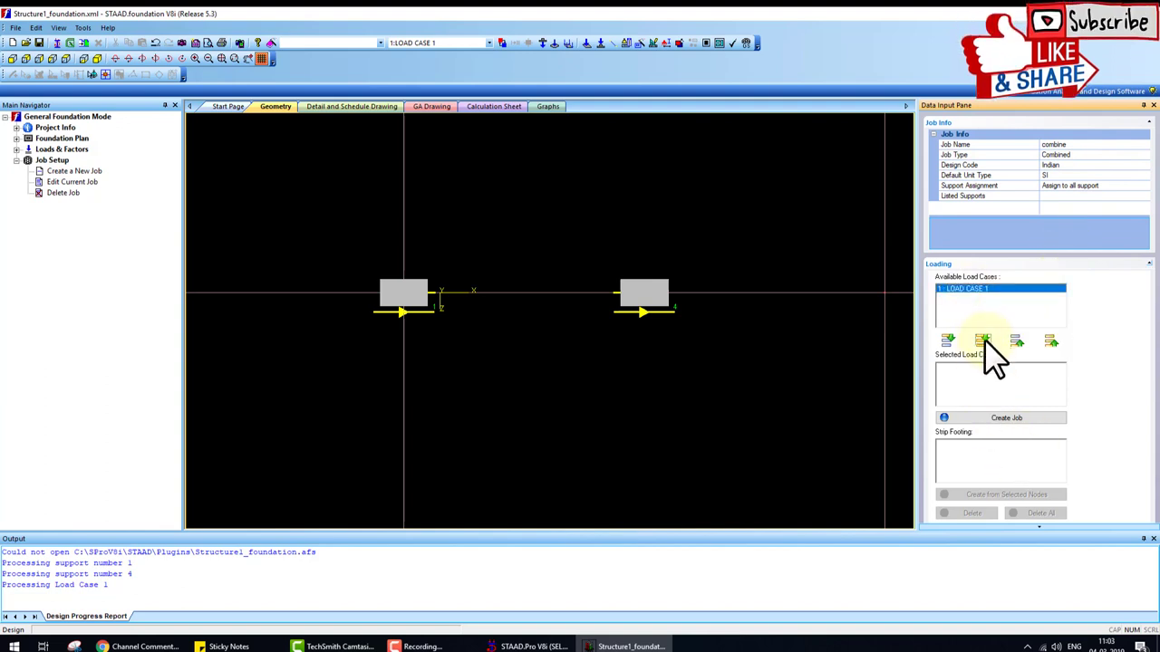
{"action": "left_click", "coordinate": [1005, 417]}
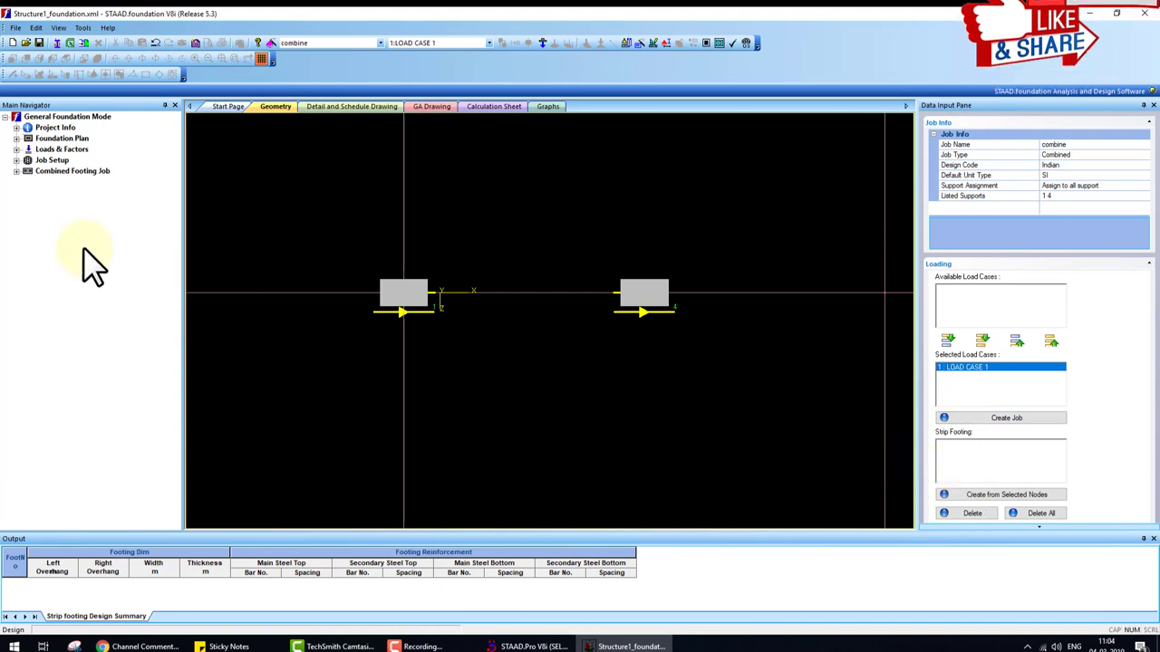
- Review the combined job's Concrete & Rebar, Cover Soil & Safety, and Footing Geometry parameters
{"action": "left_click", "coordinate": [16, 171]}
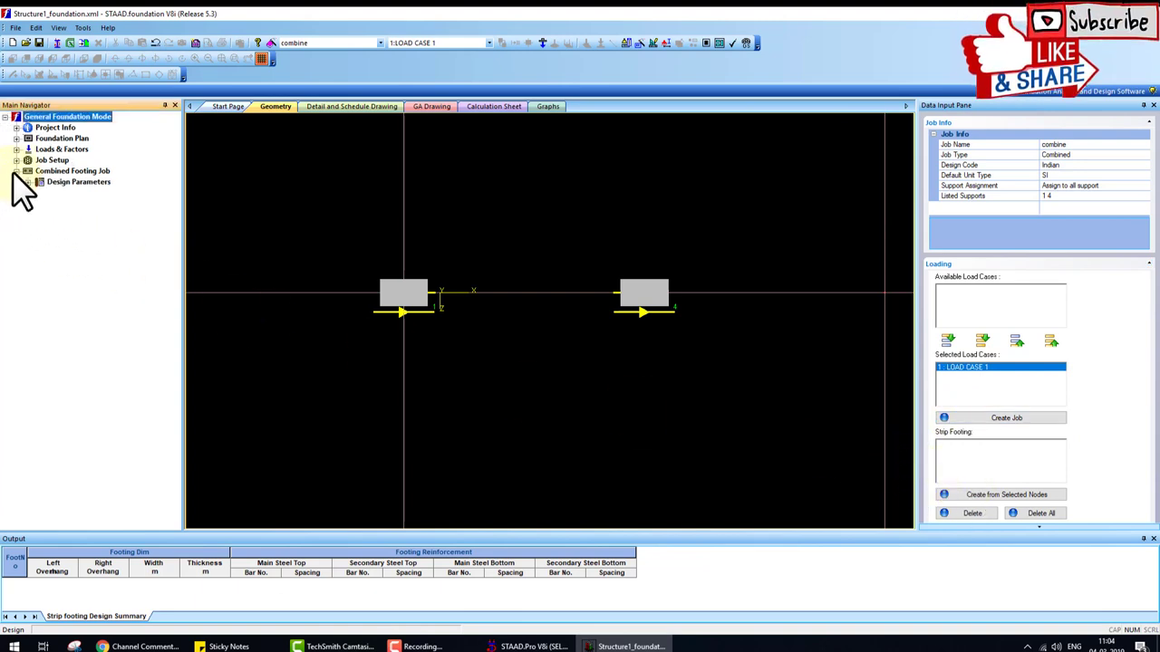
{"action": "left_click", "coordinate": [28, 182]}
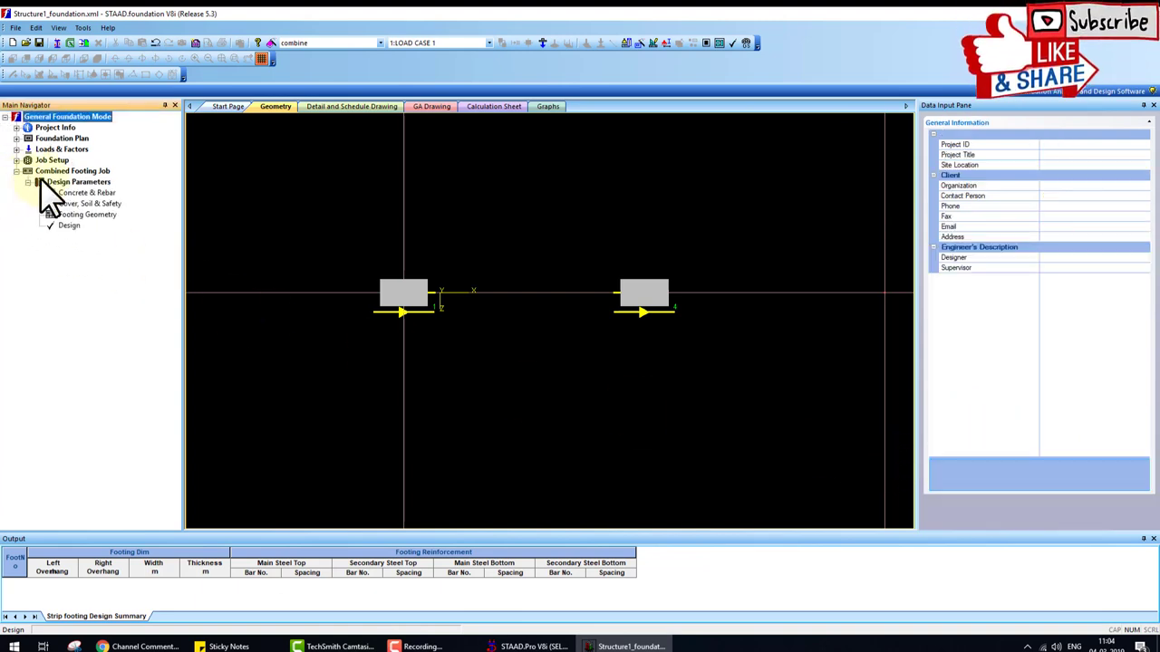
{"action": "left_click", "coordinate": [88, 192]}
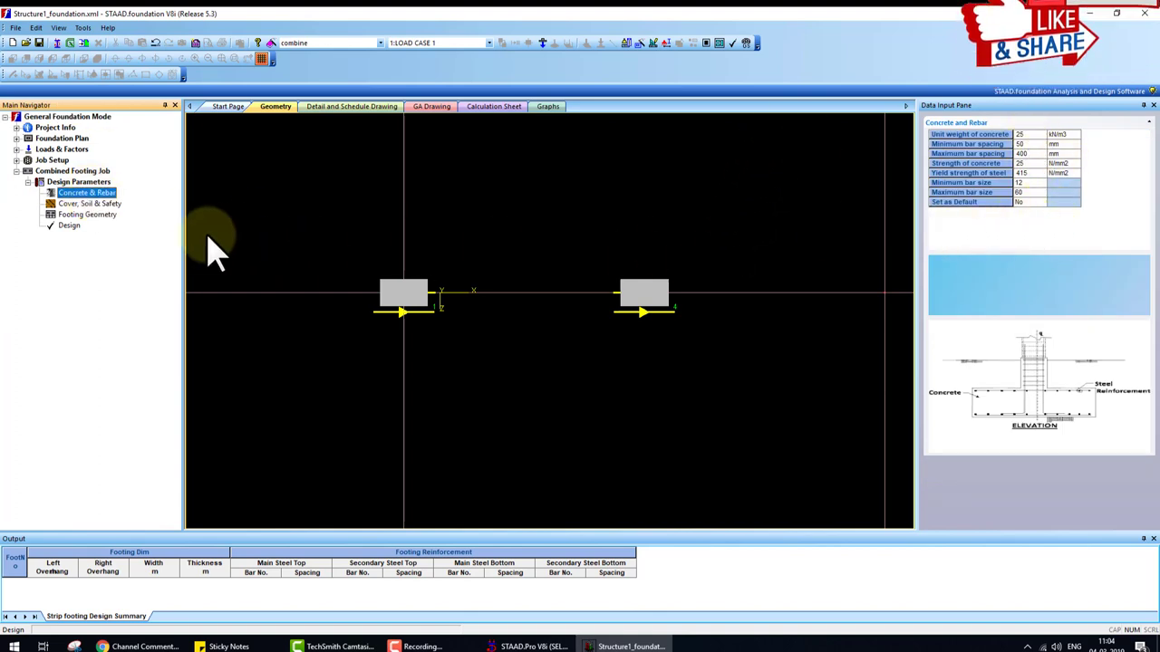
{"action": "left_click", "coordinate": [113, 205]}
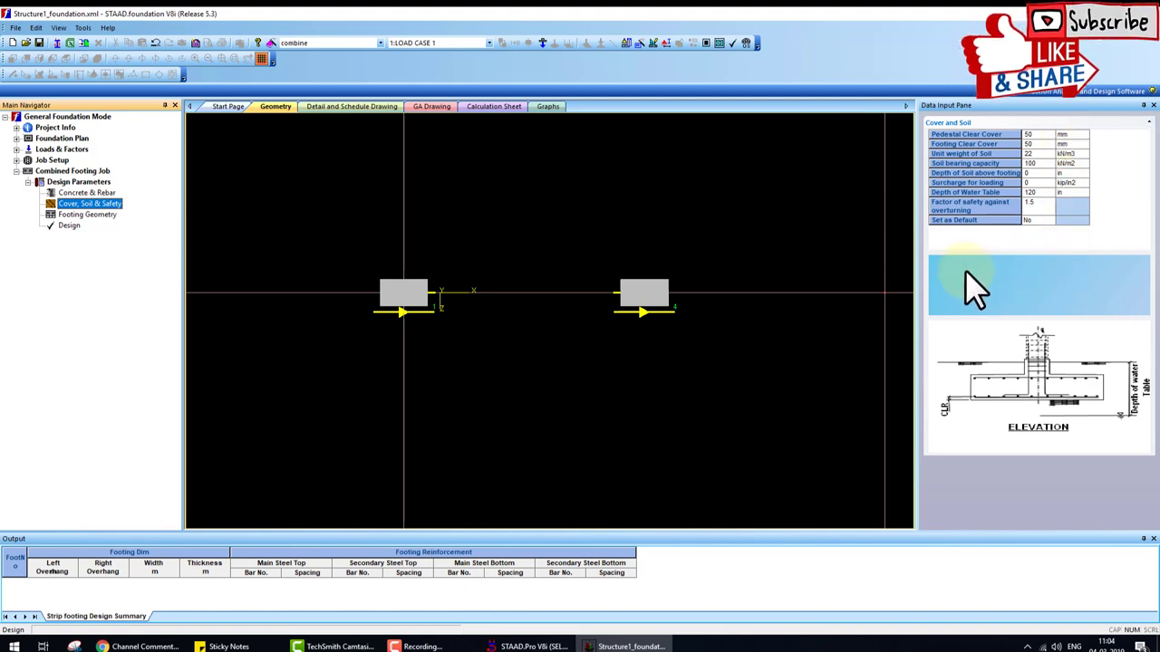
{"action": "left_click", "coordinate": [99, 215]}
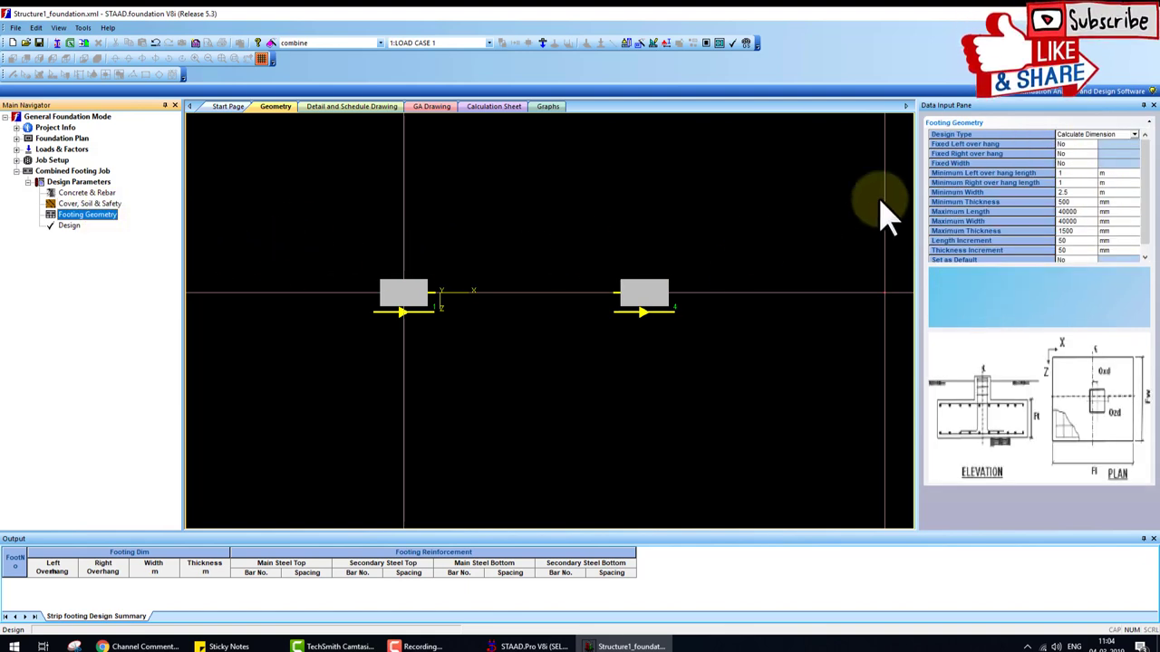
- Run the design, which fails, then change soil bearing capacity from 100 to 200 kN/m2
{"action": "left_click", "coordinate": [75, 226]}
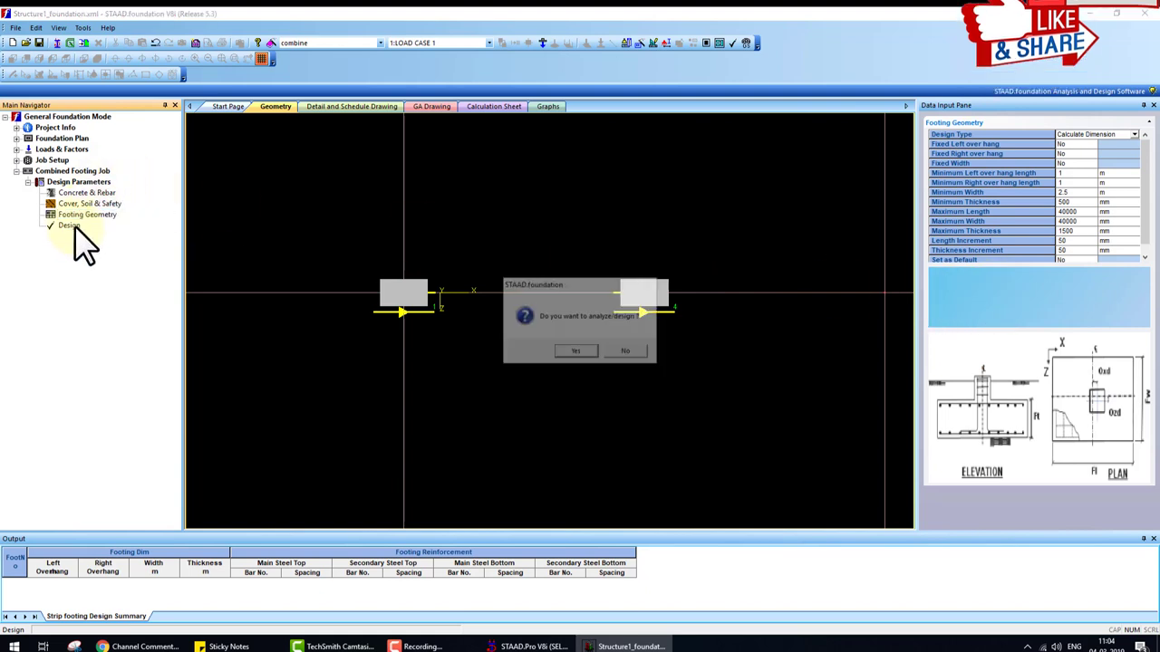
{"action": "left_click", "coordinate": [585, 352]}
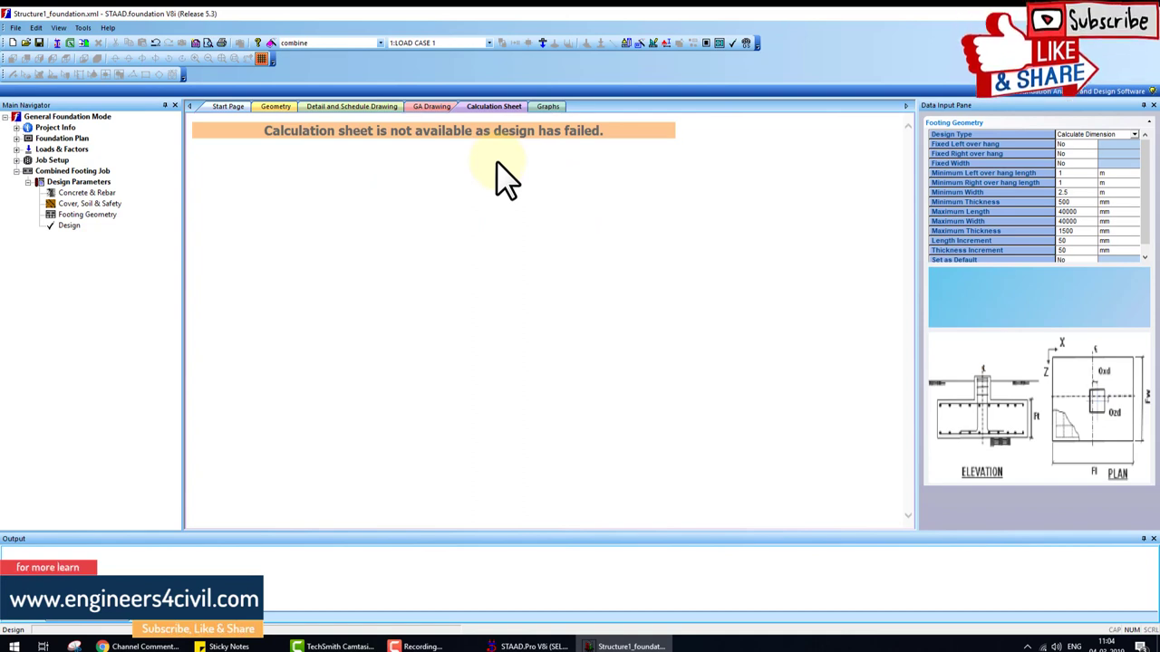
{"action": "left_click", "coordinate": [100, 204]}
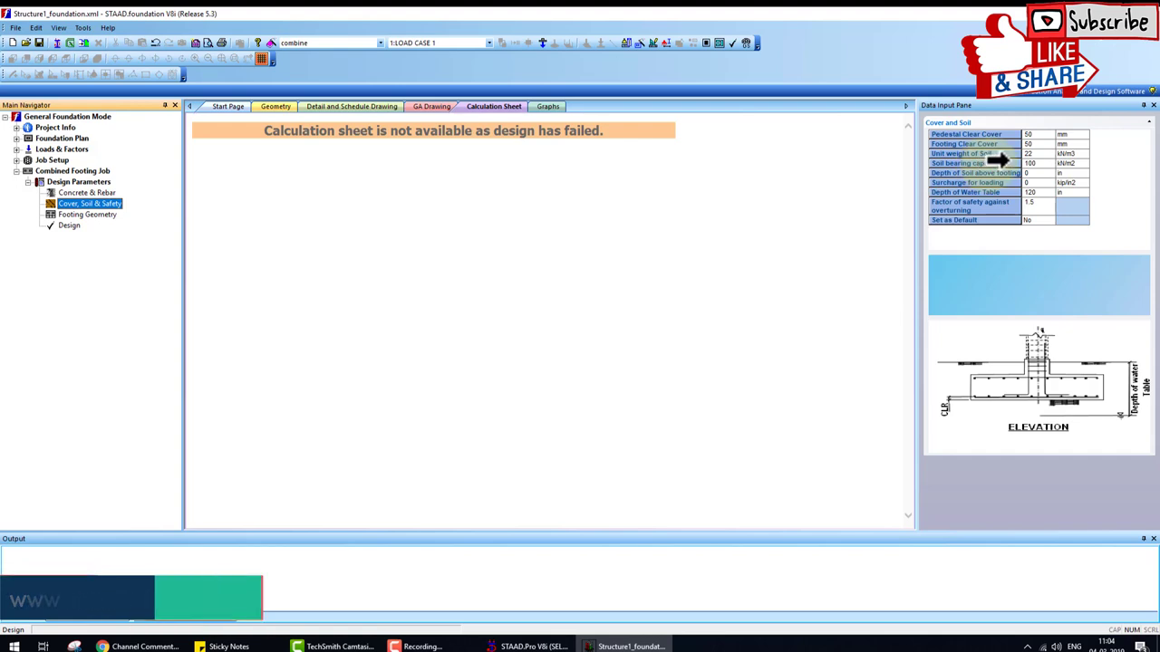
{"action": "left_click", "coordinate": [1041, 164]}
{"action": "type", "text": "200"}
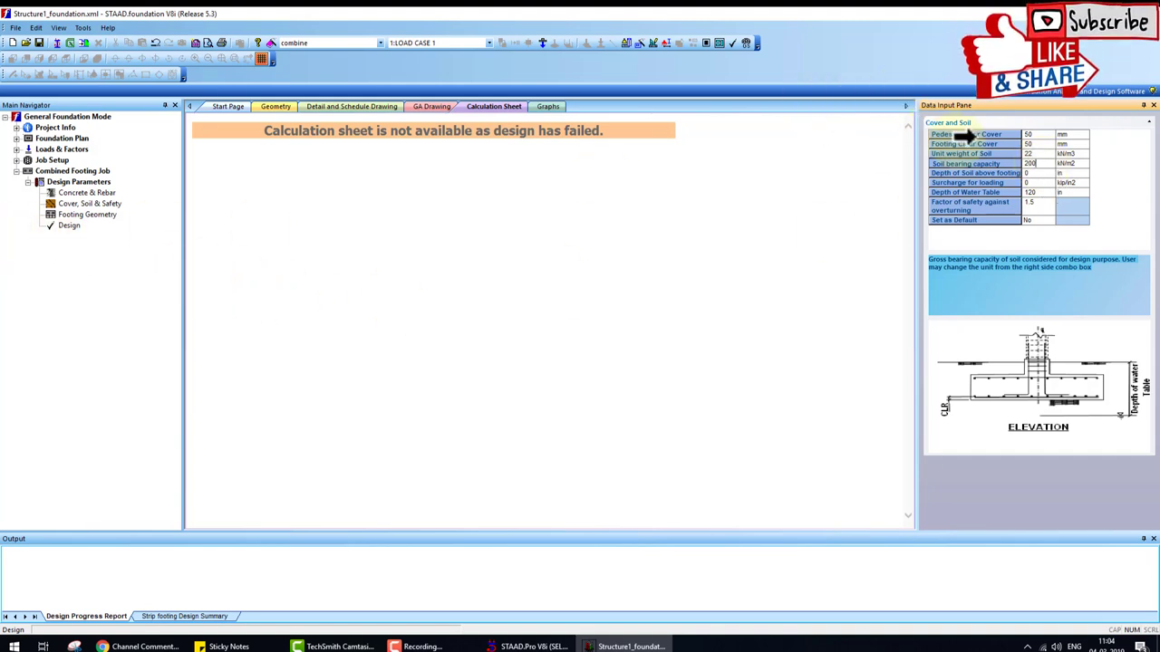
- Rerun the design, raise soil bearing capacity to 400 kN/m2, and run the design again
{"action": "left_click", "coordinate": [78, 226]}
{"action": "left_click", "coordinate": [577, 352]}
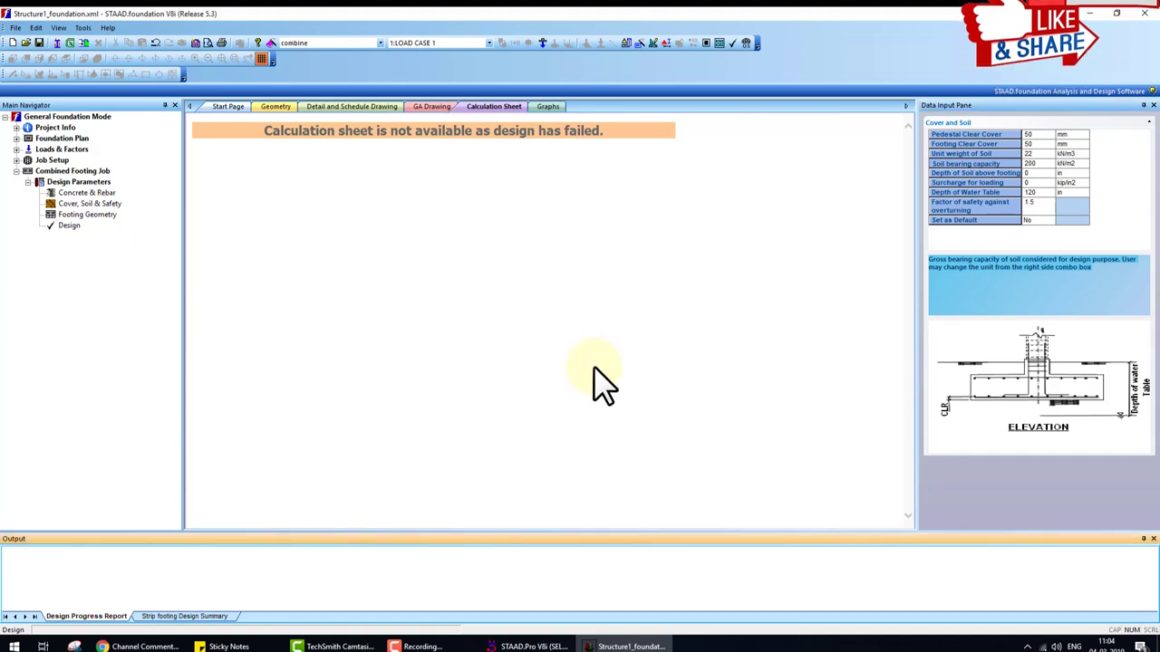
{"action": "left_click", "coordinate": [1034, 162]}
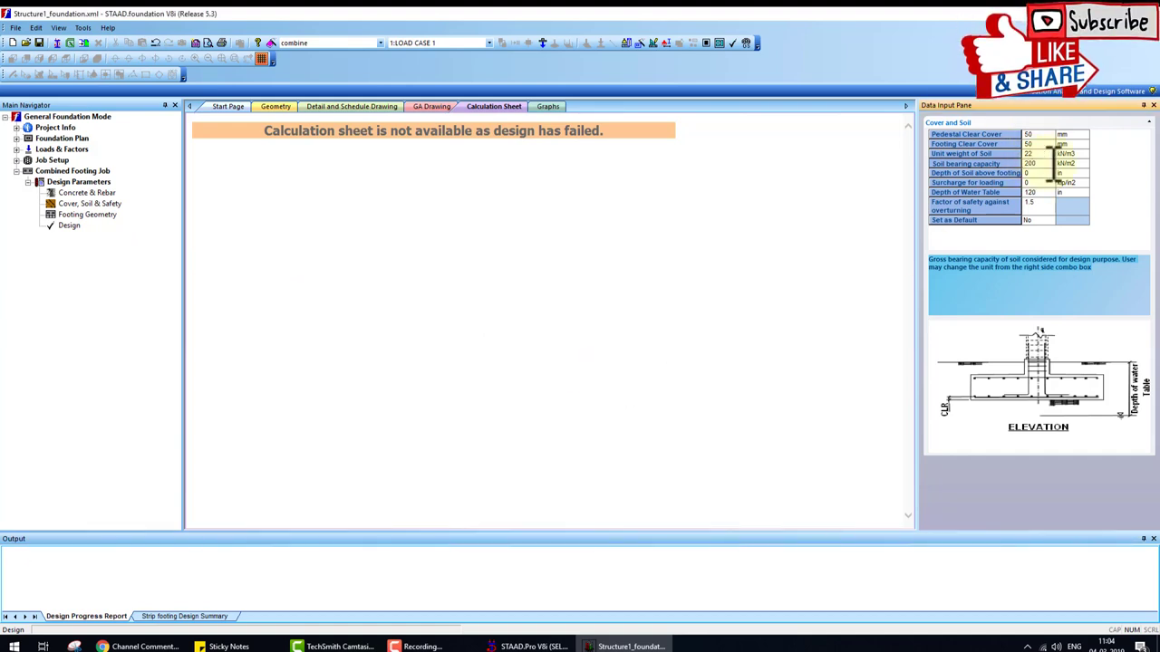
{"action": "key", "text": "BackSpace"}
{"action": "left_click", "coordinate": [71, 226]}
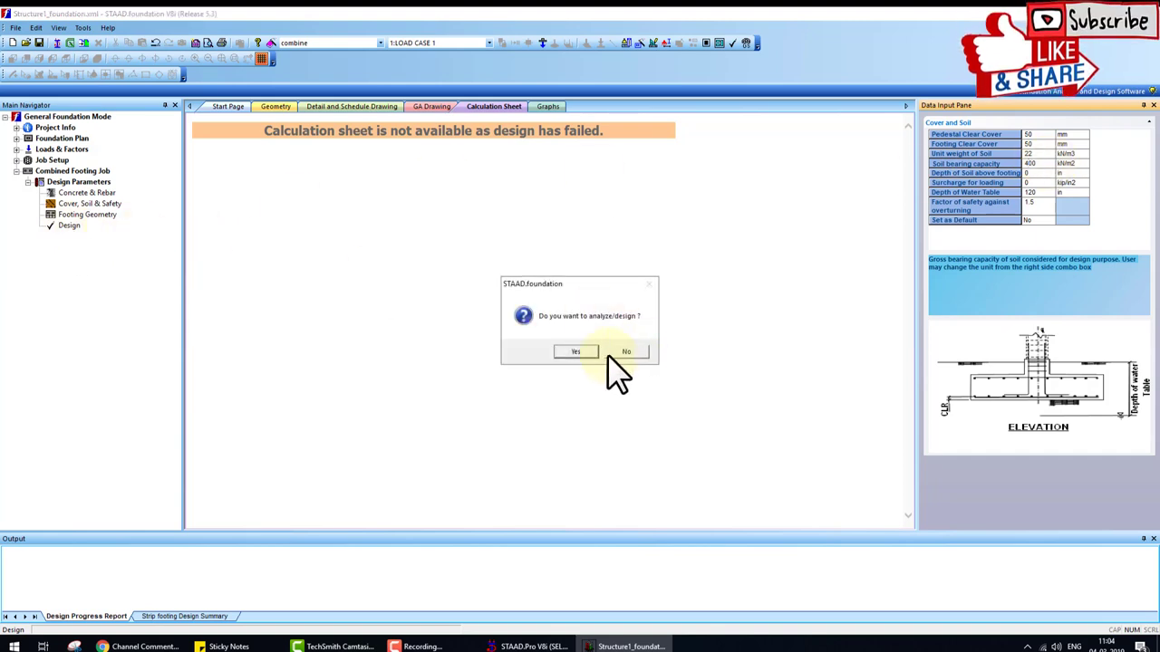
{"action": "left_click", "coordinate": [584, 354]}
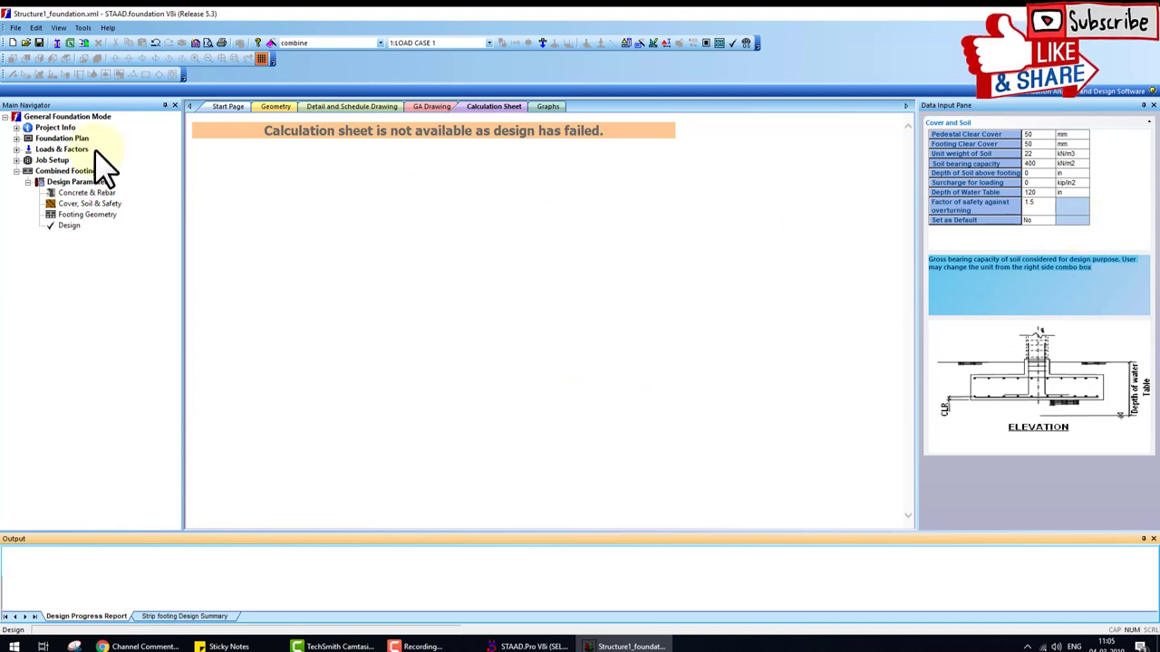
- Return to the Geometry view of both footings and collapse the combined job
{"action": "left_click", "coordinate": [73, 173]}
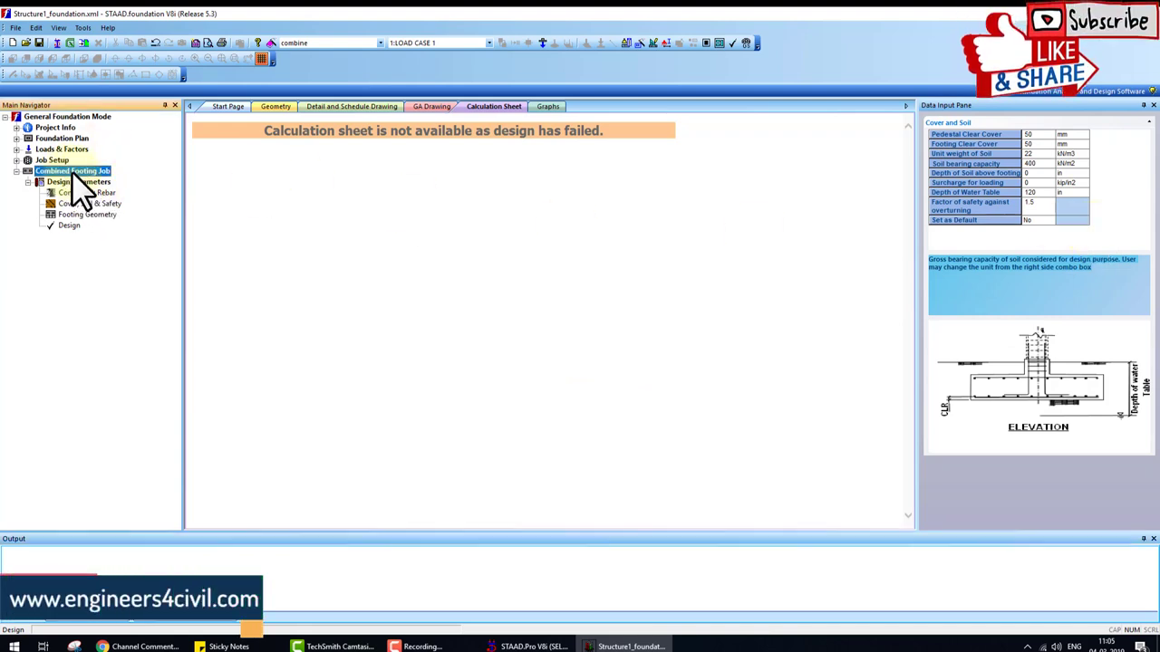
{"action": "left_click", "coordinate": [274, 107]}
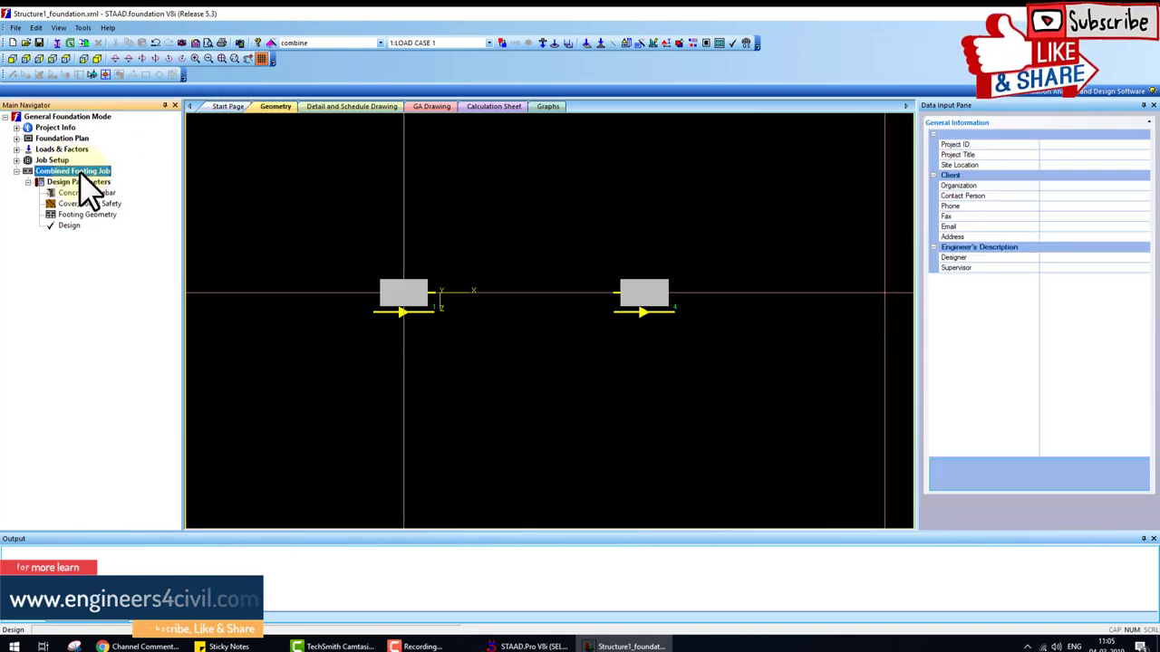
{"action": "left_click", "coordinate": [17, 172]}
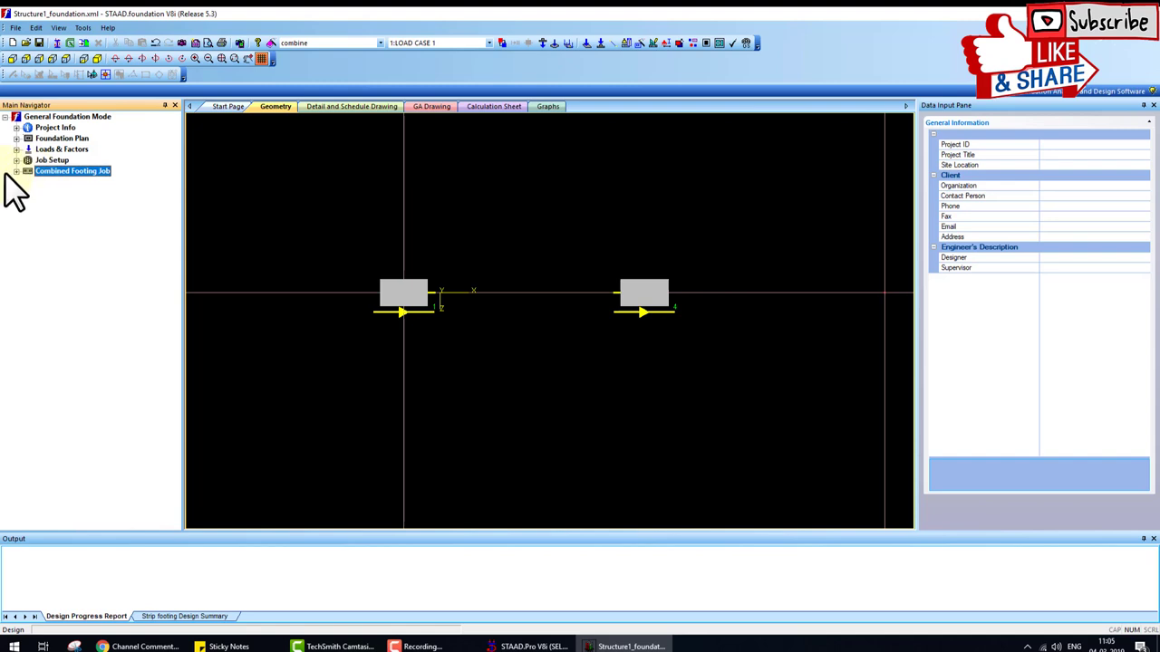
- Delete the existing job 'combine' under Job Setup
{"action": "left_click", "coordinate": [34, 159]}
{"action": "left_click", "coordinate": [15, 159]}
{"action": "left_click", "coordinate": [76, 173]}
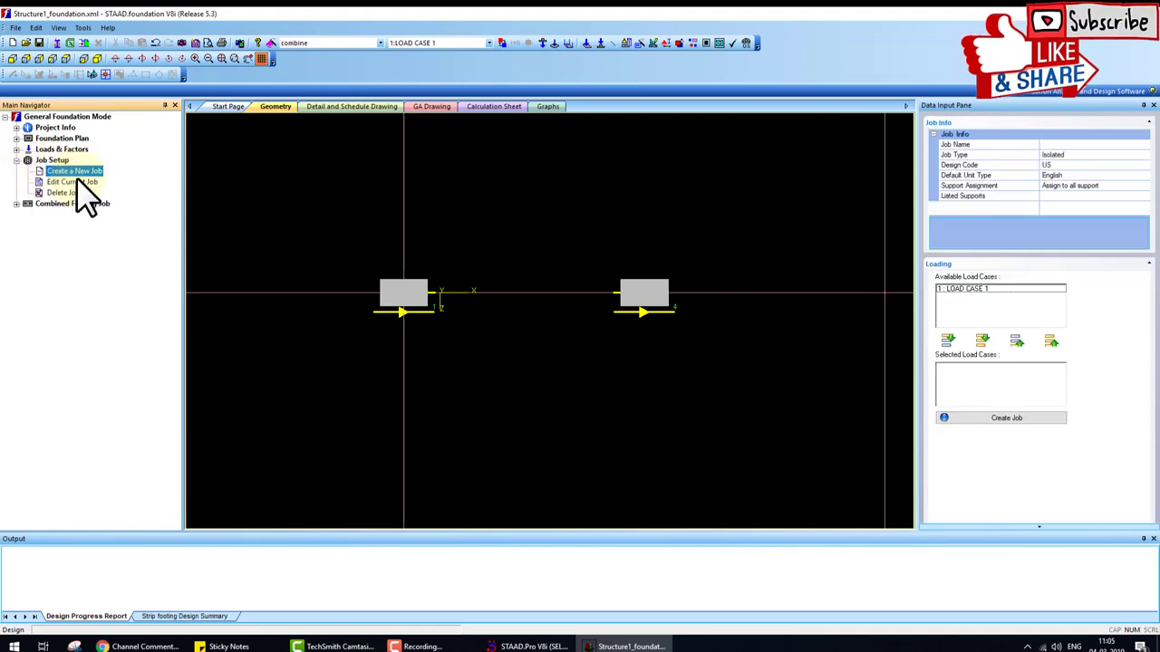
{"action": "left_click", "coordinate": [65, 193]}
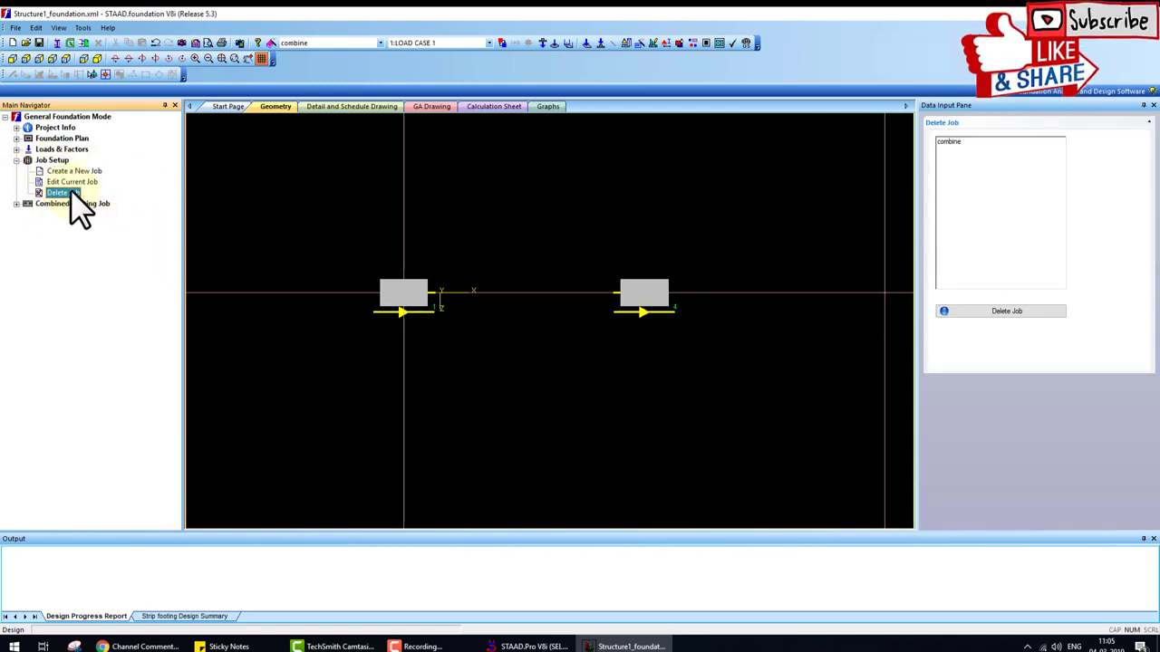
{"action": "left_click", "coordinate": [963, 181]}
{"action": "left_click", "coordinate": [995, 312]}
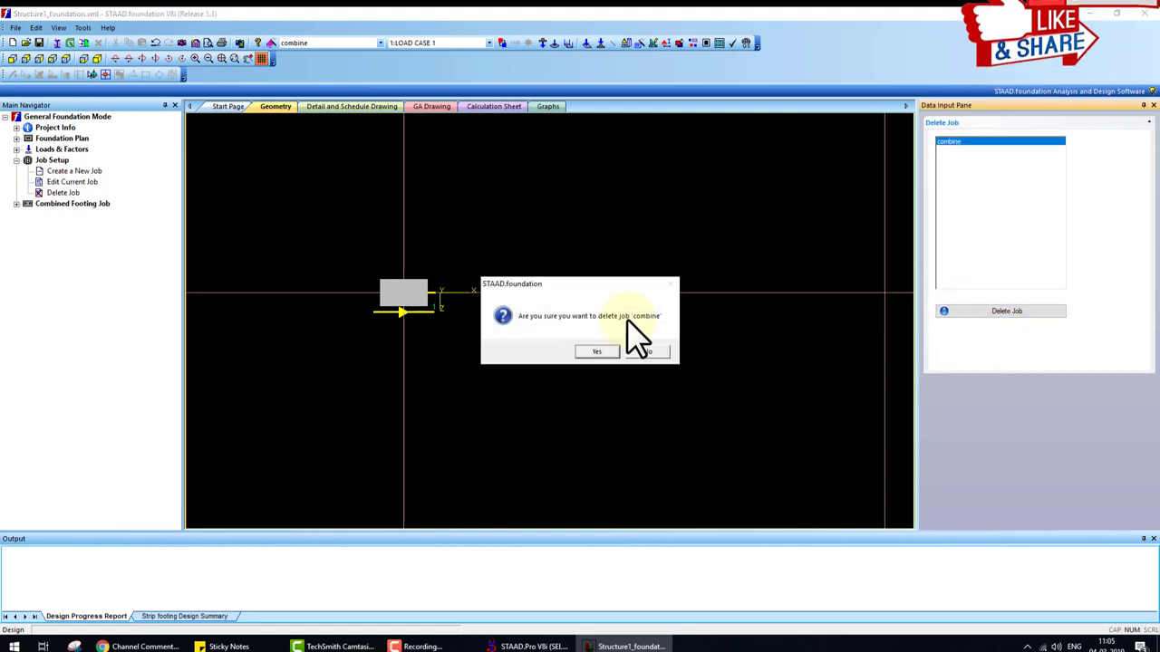
{"action": "left_click", "coordinate": [591, 351]}
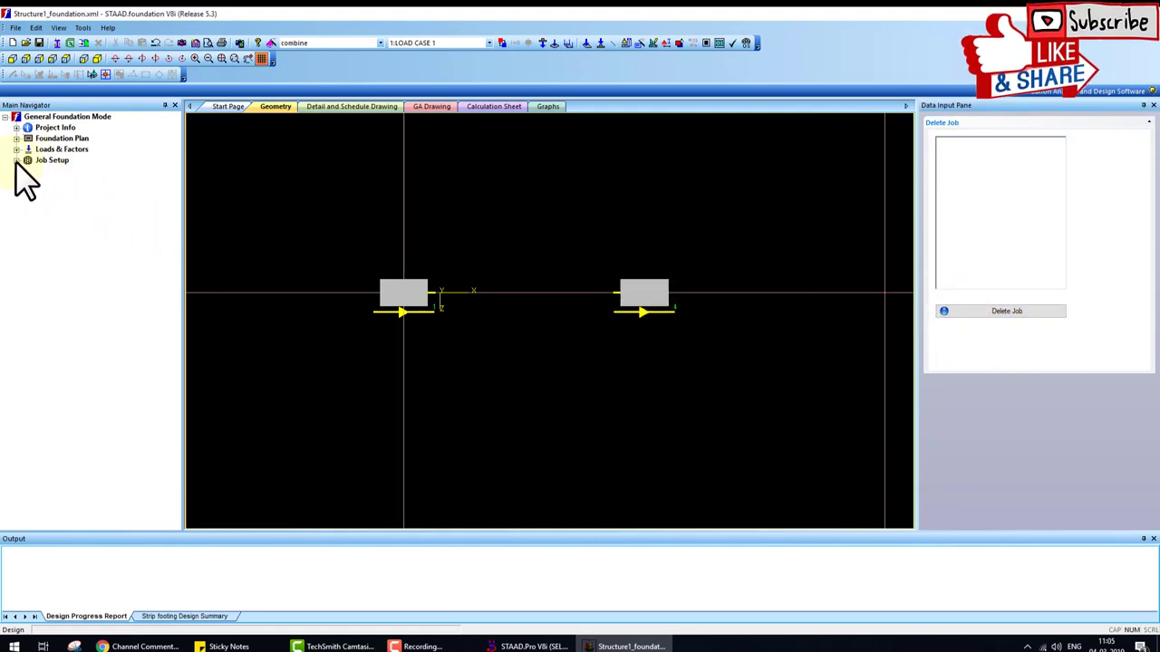
- Create a new Combined job 'combine' with the Indian code and Load Case 1
{"action": "left_click", "coordinate": [61, 172]}
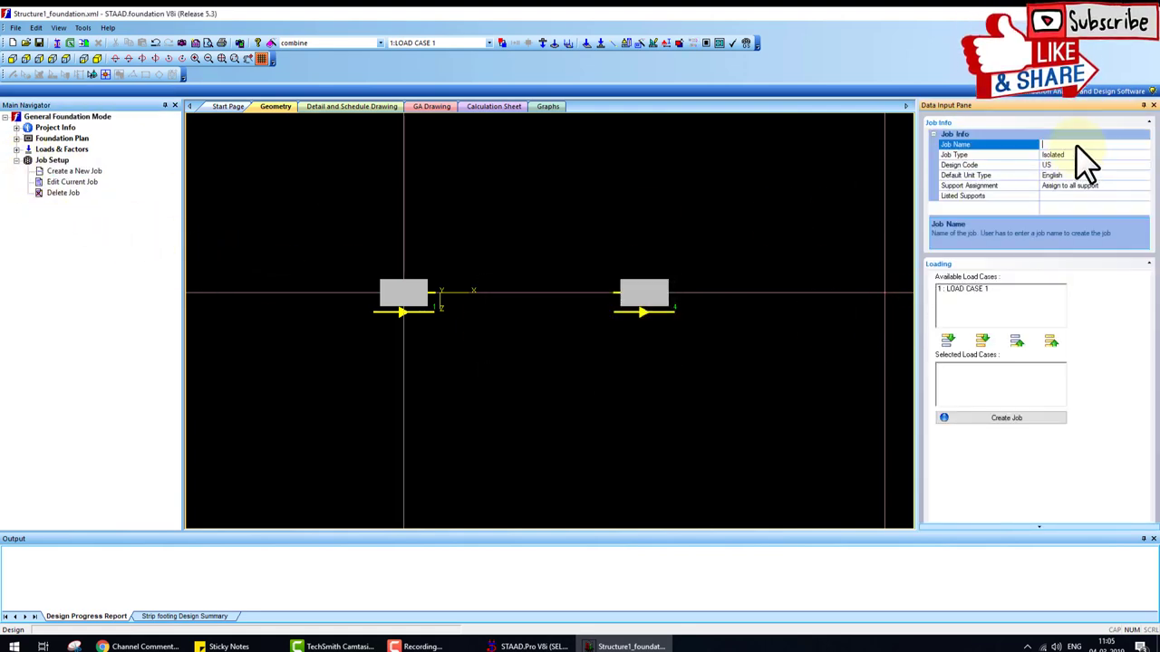
{"action": "type", "text": "combine"}
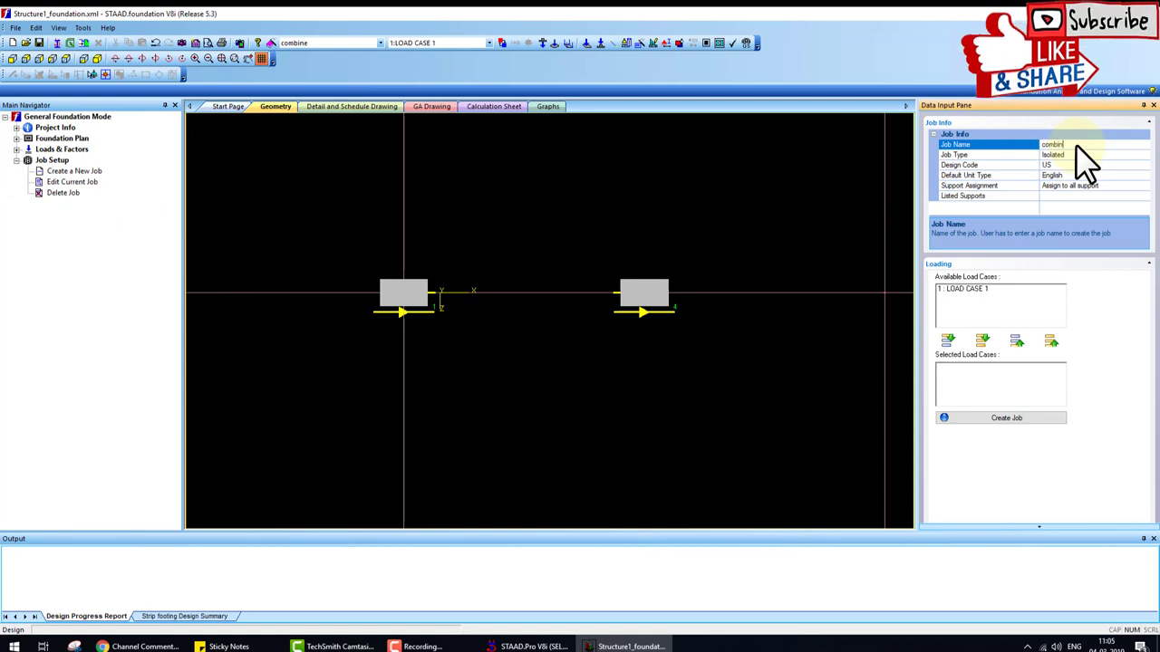
{"action": "left_click", "coordinate": [1112, 155]}
{"action": "left_click", "coordinate": [1145, 155]}
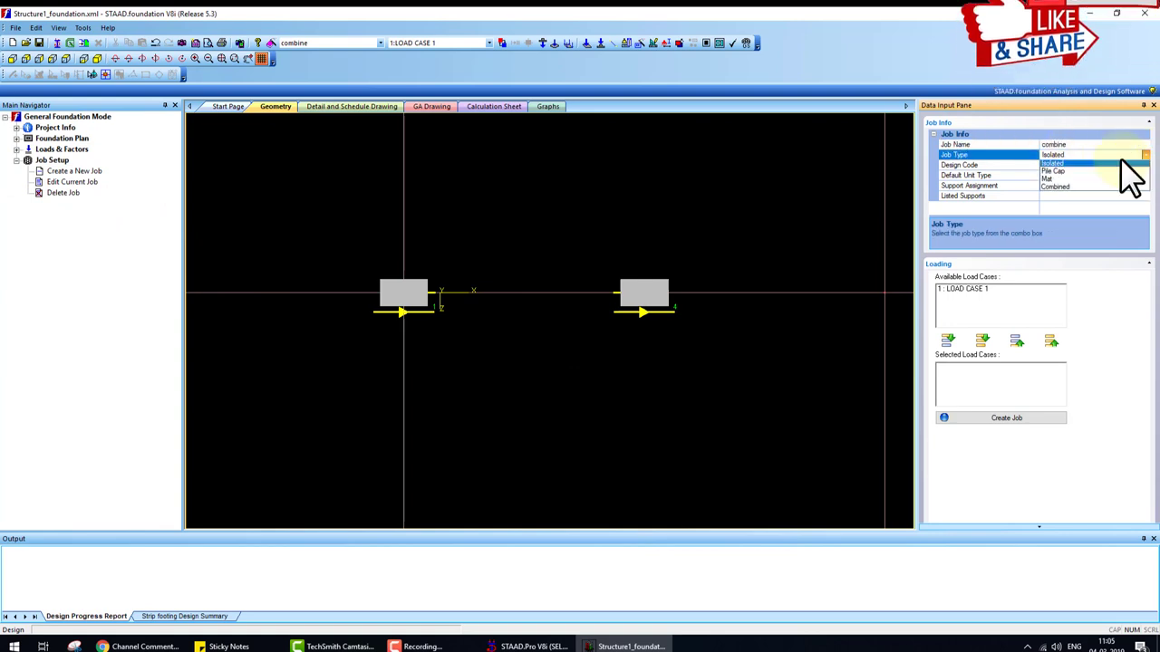
{"action": "left_click", "coordinate": [1078, 167]}
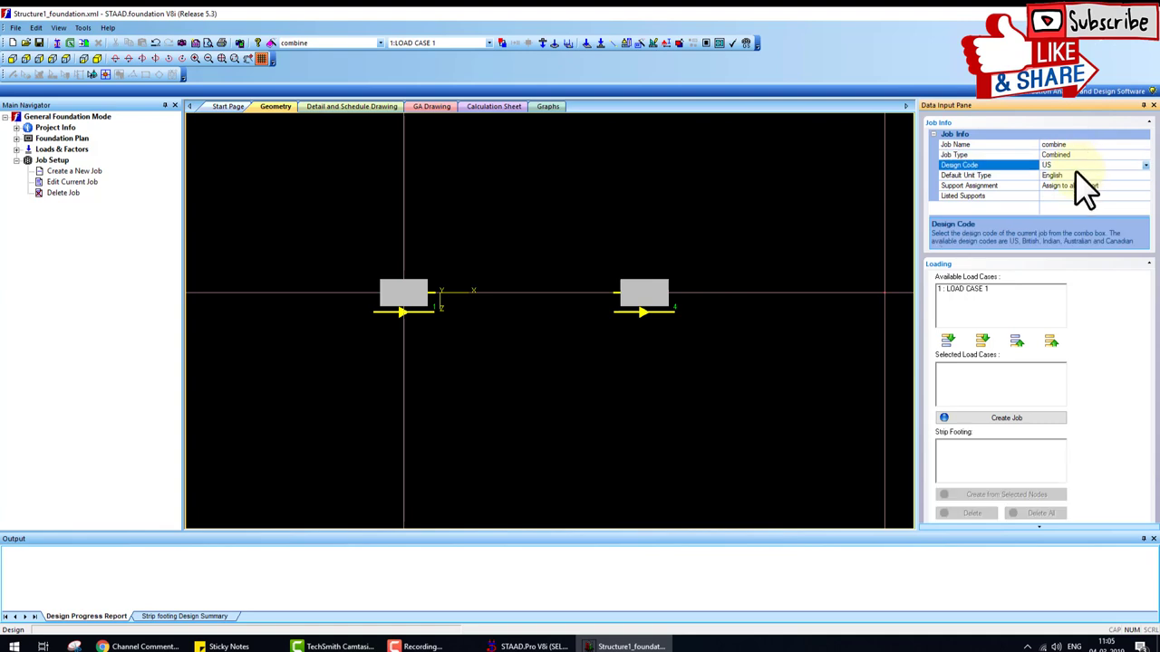
{"action": "left_click", "coordinate": [1145, 166]}
{"action": "left_click", "coordinate": [967, 289]}
{"action": "left_click", "coordinate": [947, 340]}
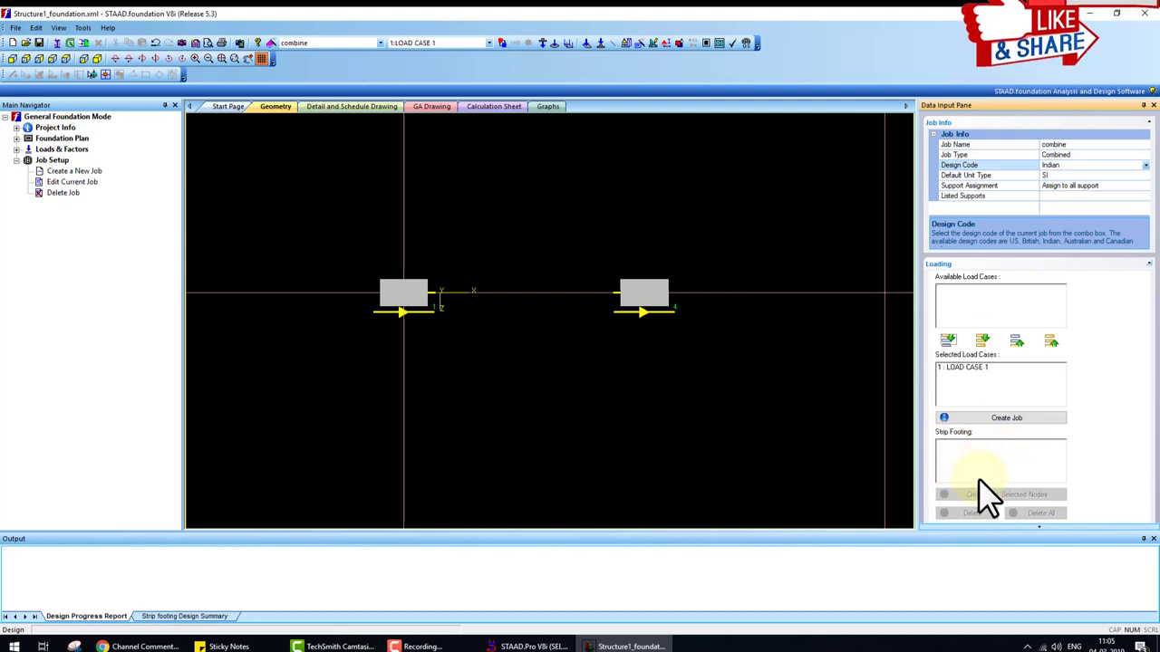
{"action": "left_click", "coordinate": [994, 419]}
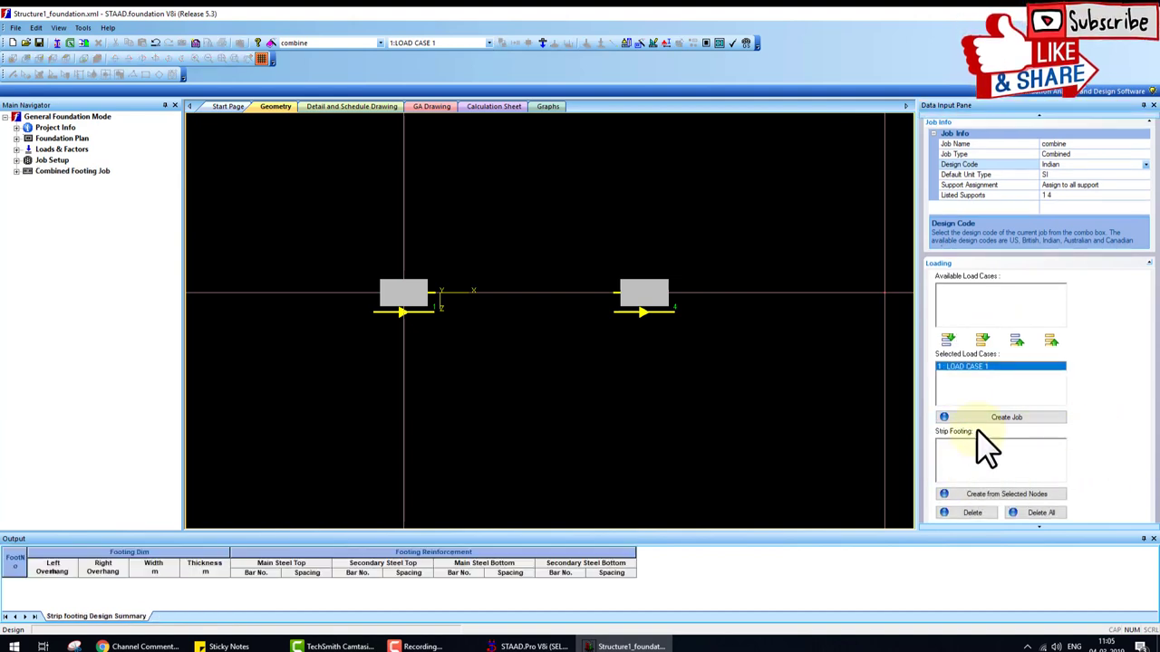
- Join the two selected supports with strip footing C1 and run the design
{"action": "left_click", "coordinate": [425, 311]}
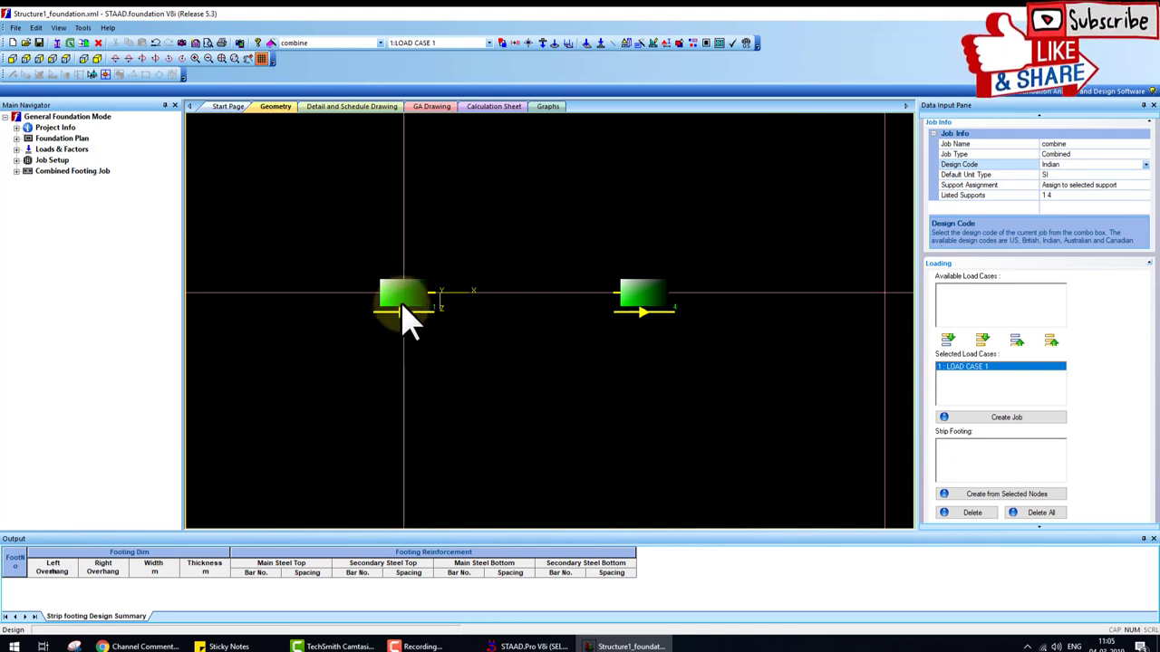
{"action": "left_click", "coordinate": [1006, 494]}
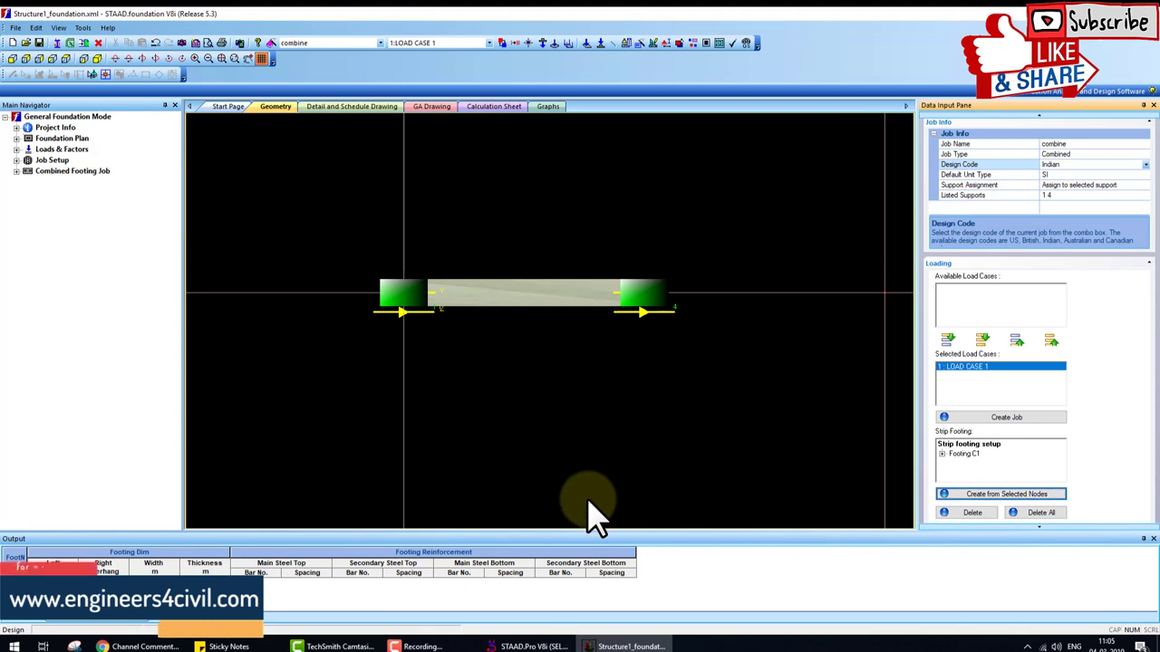
{"action": "left_click", "coordinate": [16, 171]}
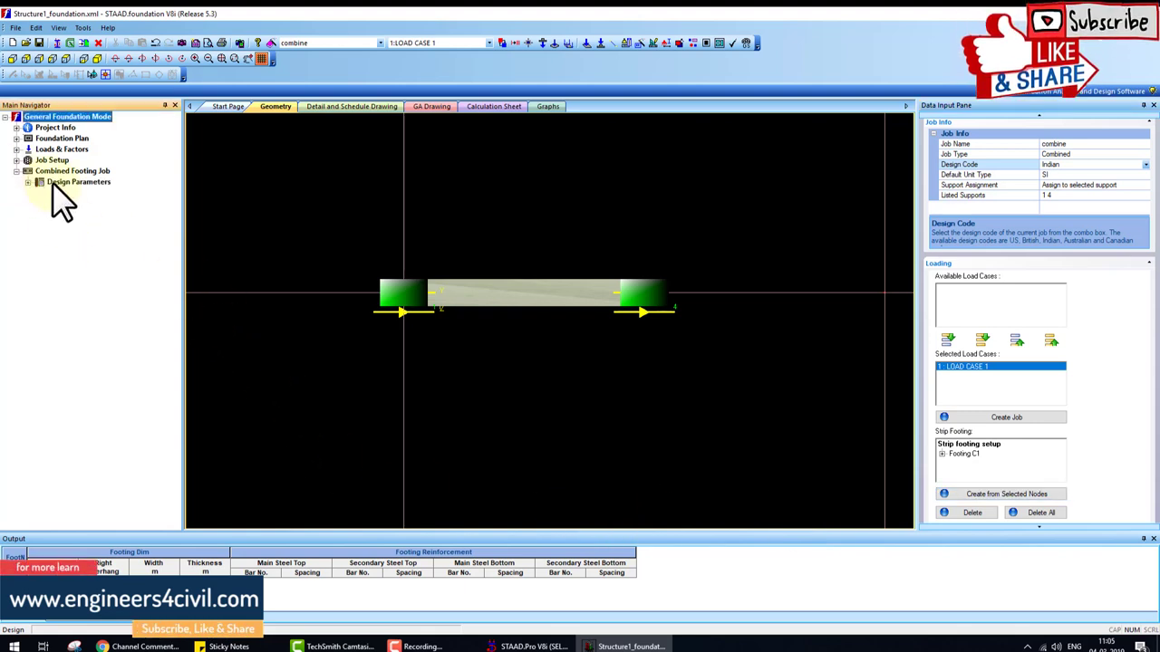
{"action": "left_click", "coordinate": [28, 182]}
{"action": "left_click", "coordinate": [65, 225]}
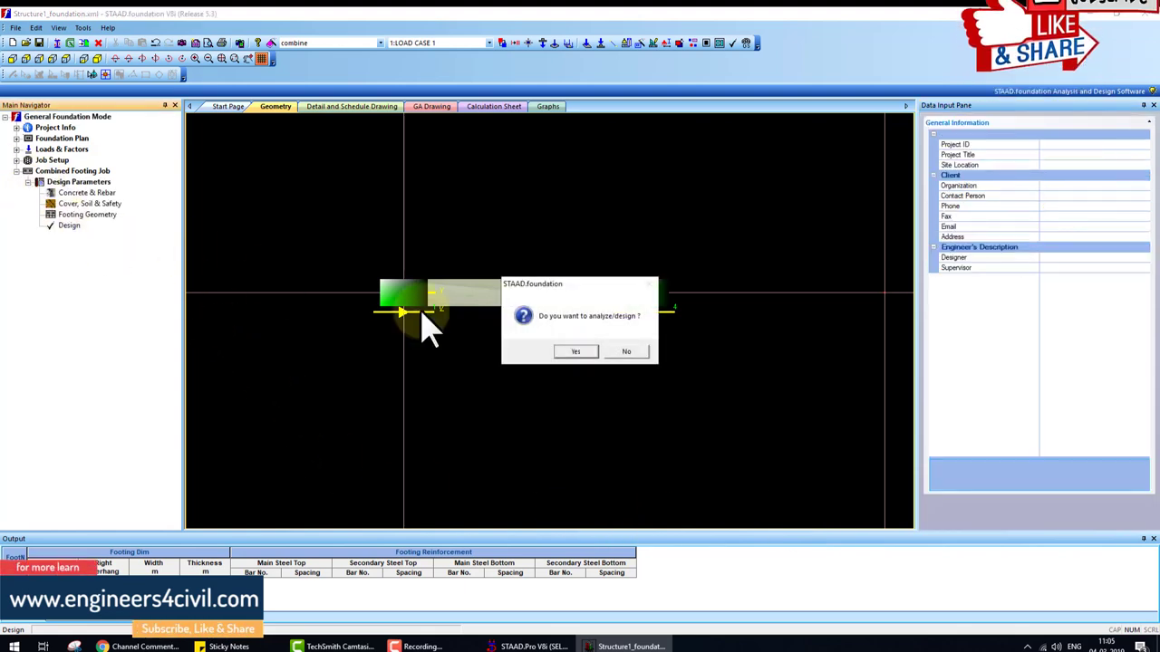
- Confirm the design, scroll the calculation sheet to the overturning check, and view shear/moment graphs
{"action": "left_click", "coordinate": [569, 351]}
{"action": "scroll", "coordinate": [675, 376], "scroll_direction": "down", "scroll_amount": 2}
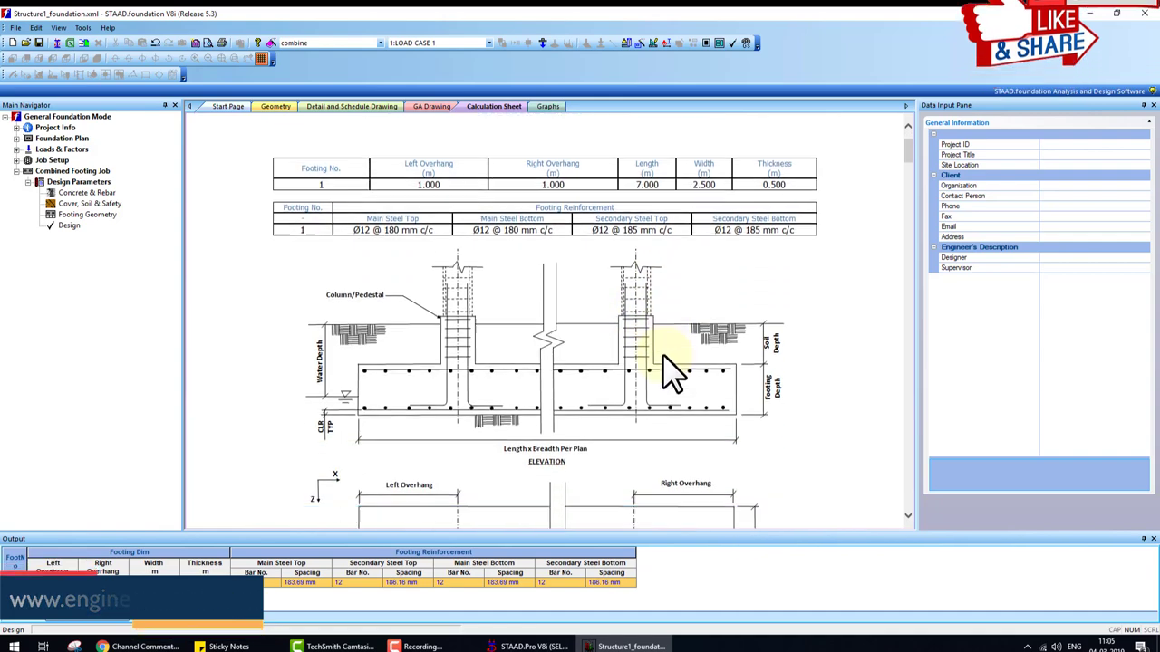
{"action": "scroll", "coordinate": [671, 367], "scroll_direction": "down", "scroll_amount": 2}
{"action": "scroll", "coordinate": [634, 355], "scroll_direction": "down", "scroll_amount": 3}
{"action": "scroll", "coordinate": [598, 353], "scroll_direction": "down", "scroll_amount": 5}
{"action": "scroll", "coordinate": [591, 344], "scroll_direction": "down", "scroll_amount": 5}
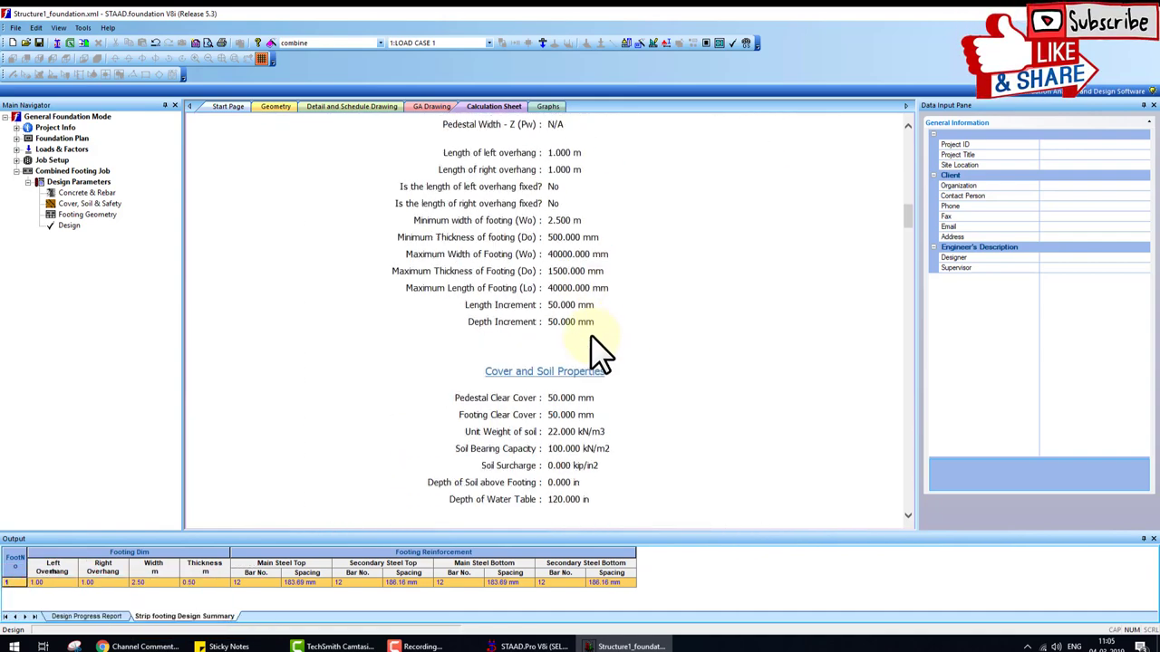
{"action": "scroll", "coordinate": [591, 308], "scroll_direction": "down", "scroll_amount": 5}
{"action": "scroll", "coordinate": [590, 317], "scroll_direction": "down", "scroll_amount": 5}
{"action": "scroll", "coordinate": [585, 331], "scroll_direction": "down", "scroll_amount": 5}
{"action": "scroll", "coordinate": [579, 311], "scroll_direction": "down", "scroll_amount": 2}
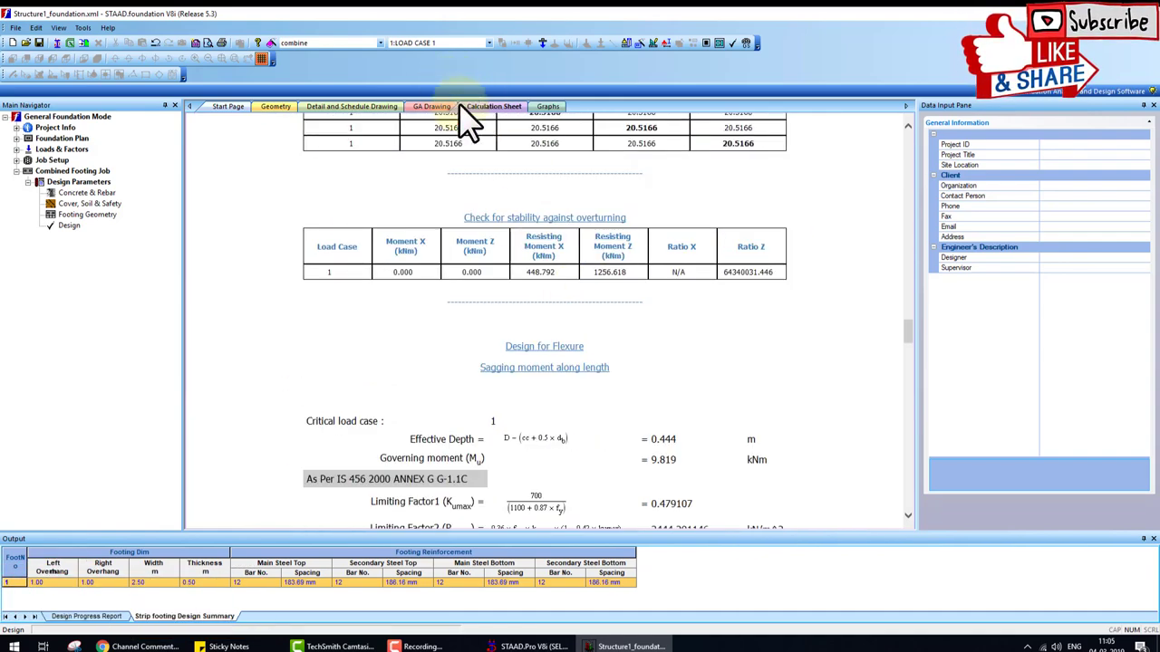
{"action": "left_click", "coordinate": [548, 106]}
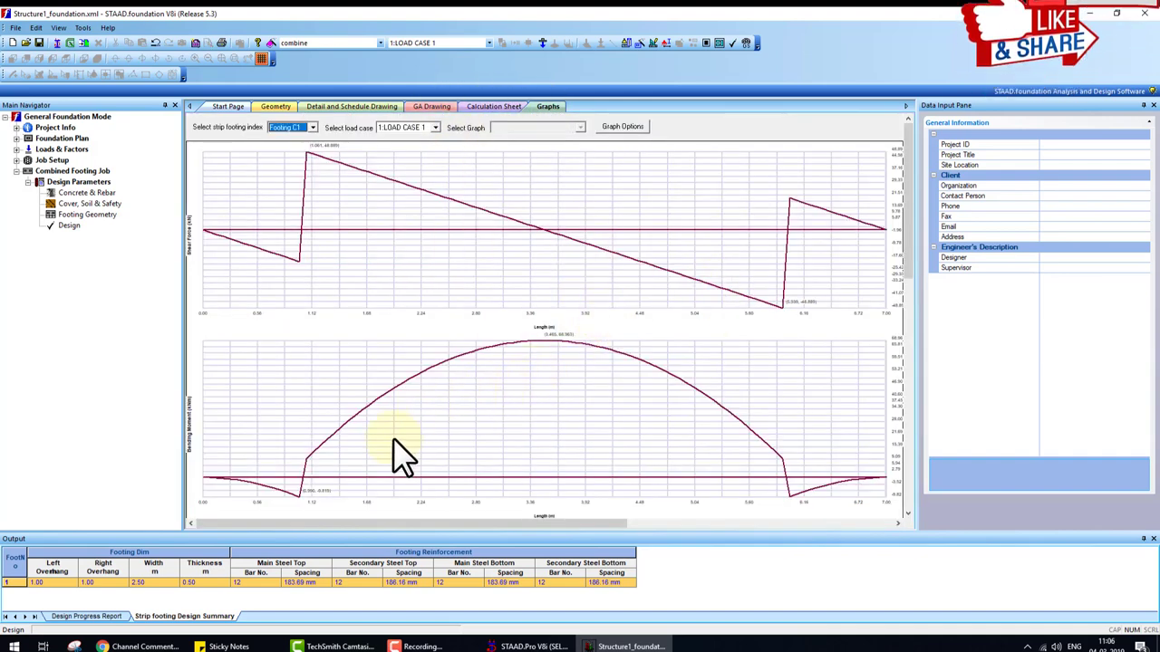
- Open Footing C1's detail drawing and zoom around its elevation
{"action": "left_click", "coordinate": [369, 106]}
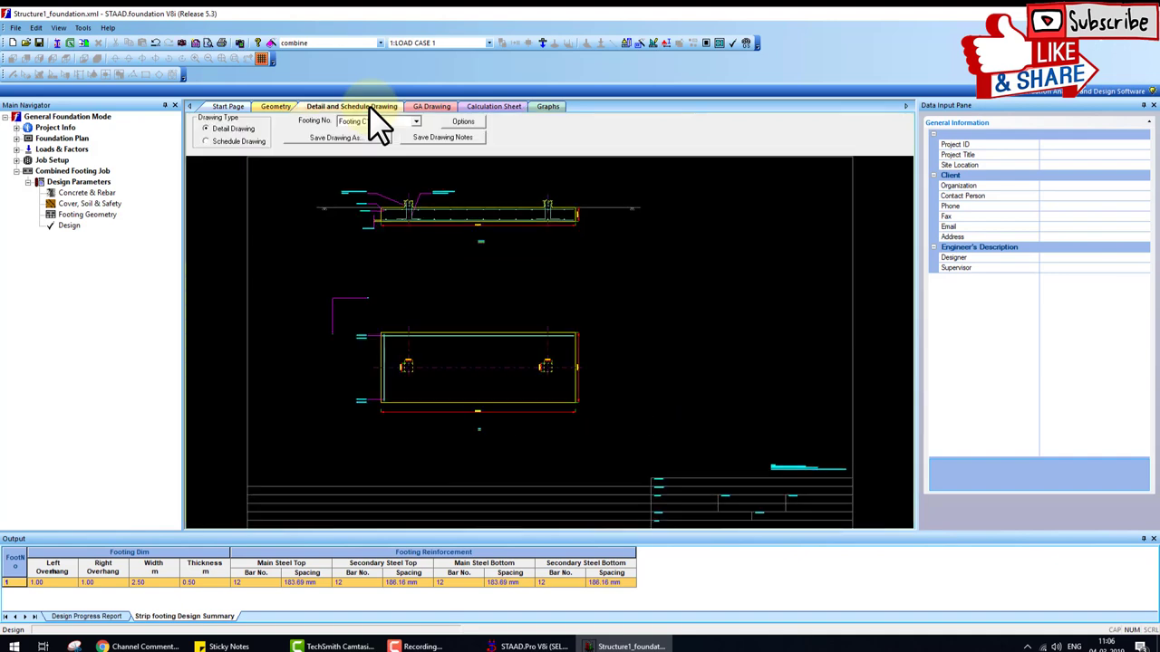
{"action": "scroll", "coordinate": [437, 191], "scroll_direction": "down", "scroll_amount": 2}
{"action": "scroll", "coordinate": [438, 195], "scroll_direction": "up", "scroll_amount": 3}
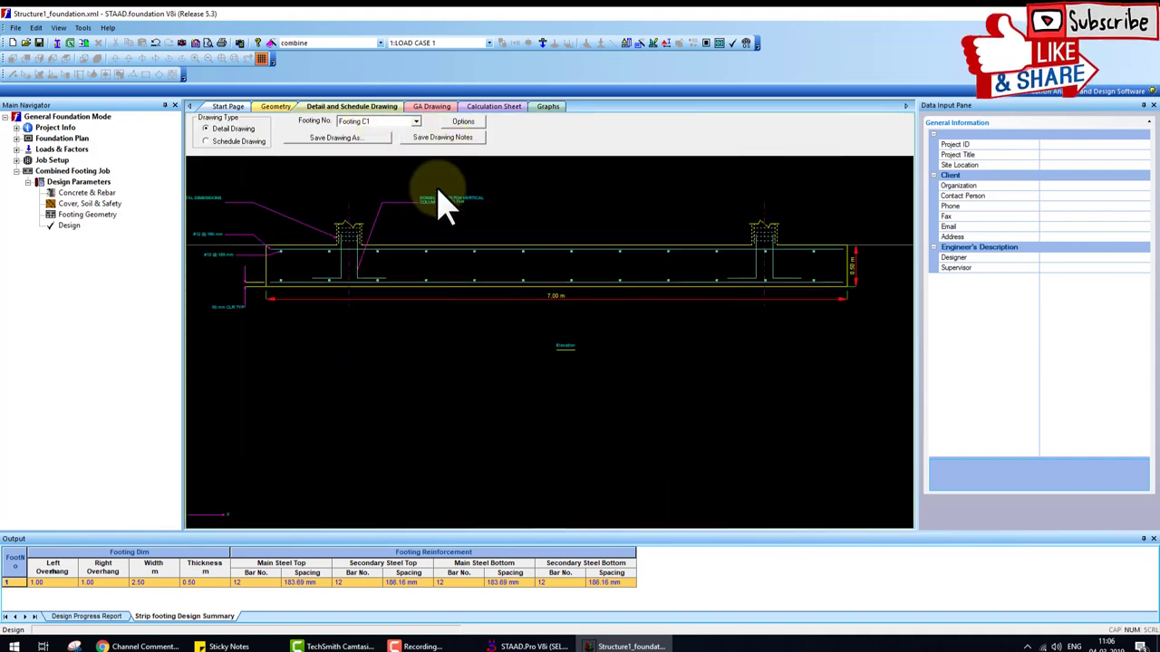
{"action": "scroll", "coordinate": [414, 237], "scroll_direction": "up", "scroll_amount": 1}
{"action": "scroll", "coordinate": [427, 259], "scroll_direction": "down", "scroll_amount": 1}
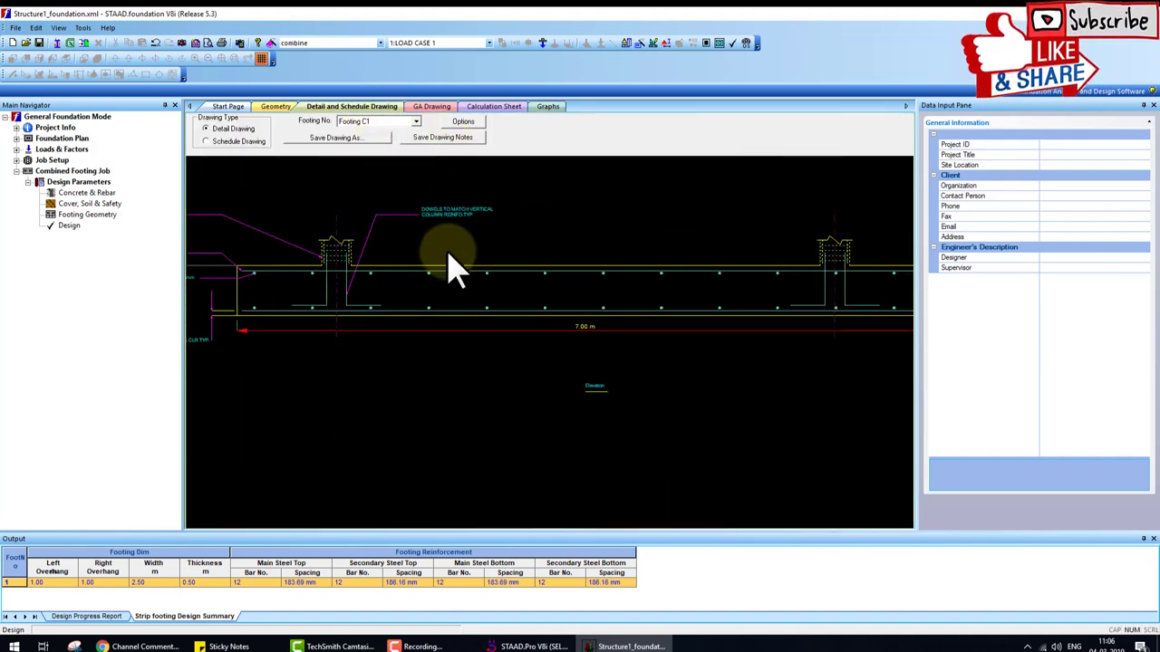
{"action": "scroll", "coordinate": [453, 267], "scroll_direction": "down", "scroll_amount": 1}
{"action": "scroll", "coordinate": [453, 266], "scroll_direction": "down", "scroll_amount": 1}
{"action": "scroll", "coordinate": [554, 302], "scroll_direction": "up", "scroll_amount": 1}
{"action": "scroll", "coordinate": [462, 370], "scroll_direction": "up", "scroll_amount": 2}
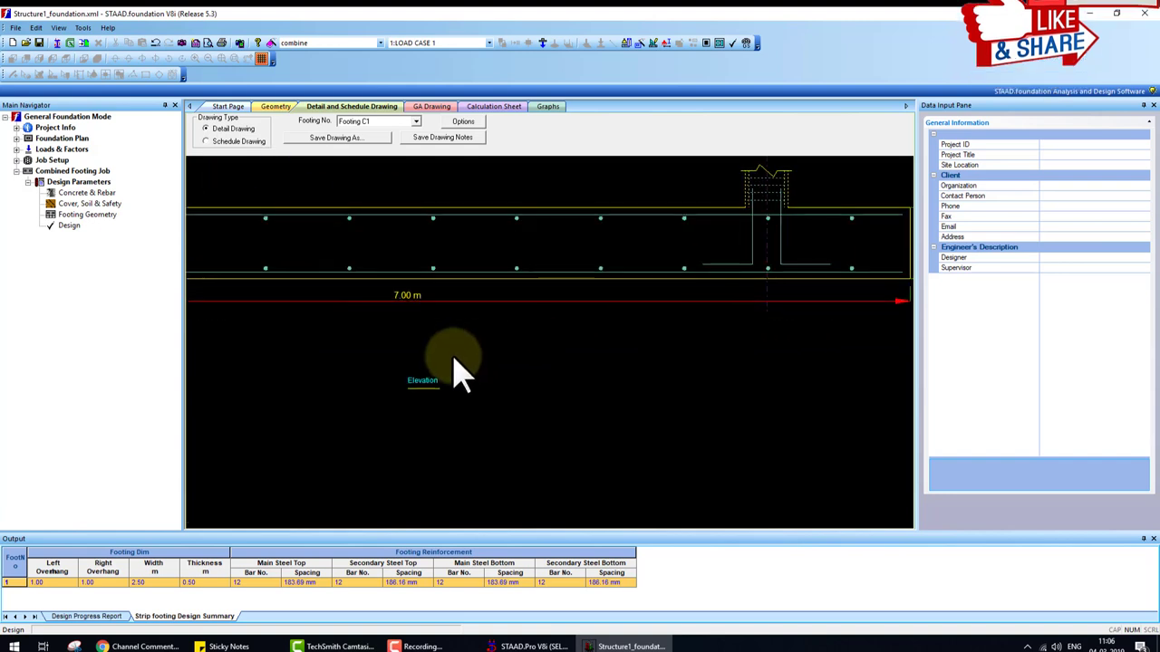
{"action": "scroll", "coordinate": [461, 371], "scroll_direction": "down", "scroll_amount": 3}
{"action": "scroll", "coordinate": [462, 370], "scroll_direction": "down", "scroll_amount": 3}
{"action": "scroll", "coordinate": [426, 494], "scroll_direction": "up", "scroll_amount": 3}
{"action": "scroll", "coordinate": [380, 476], "scroll_direction": "up", "scroll_amount": 1}
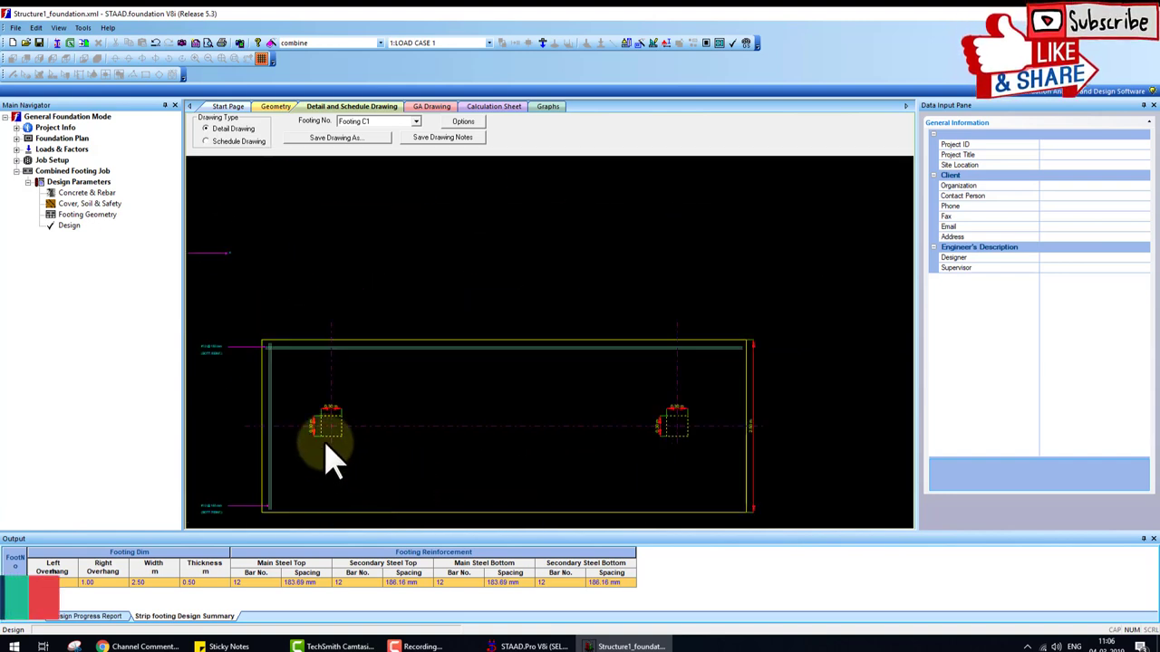
{"action": "scroll", "coordinate": [666, 453], "scroll_direction": "up", "scroll_amount": 2}
{"action": "scroll", "coordinate": [669, 431], "scroll_direction": "up", "scroll_amount": 2}
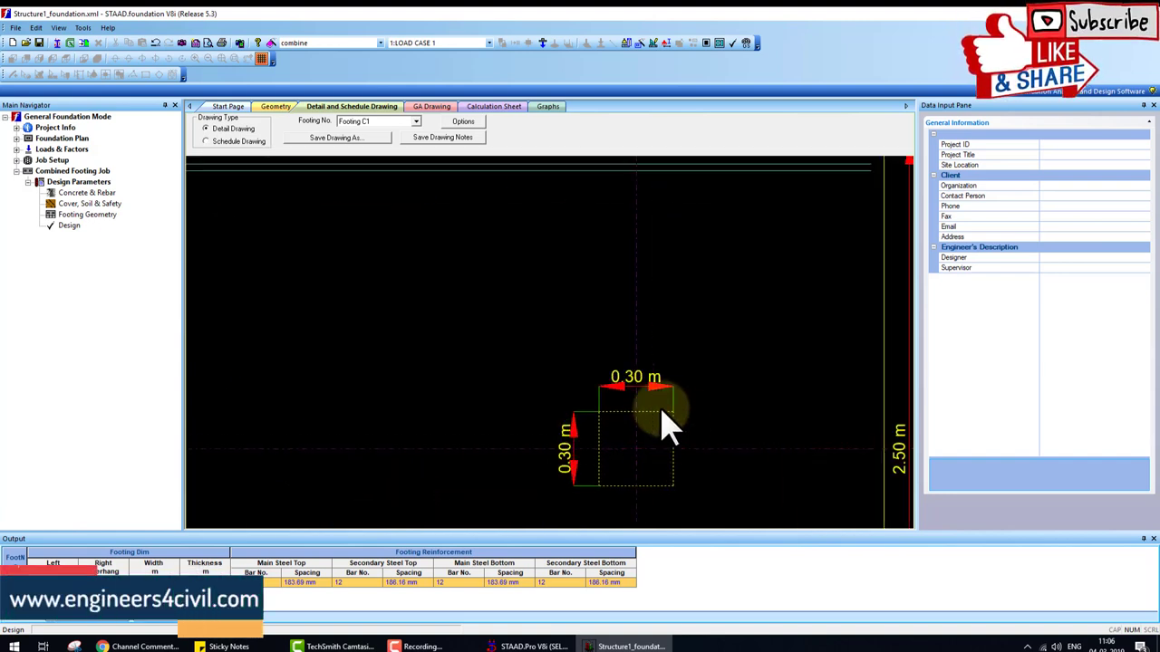
{"action": "scroll", "coordinate": [648, 407], "scroll_direction": "down", "scroll_amount": 1}
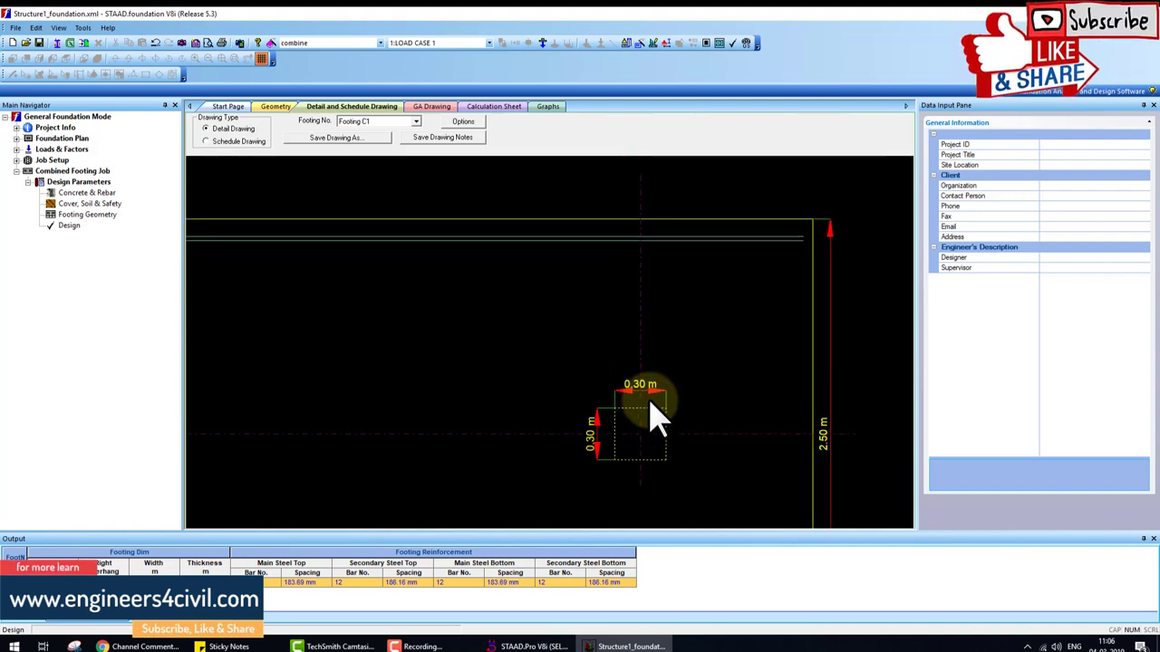
{"action": "scroll", "coordinate": [833, 465], "scroll_direction": "up", "scroll_amount": 2}
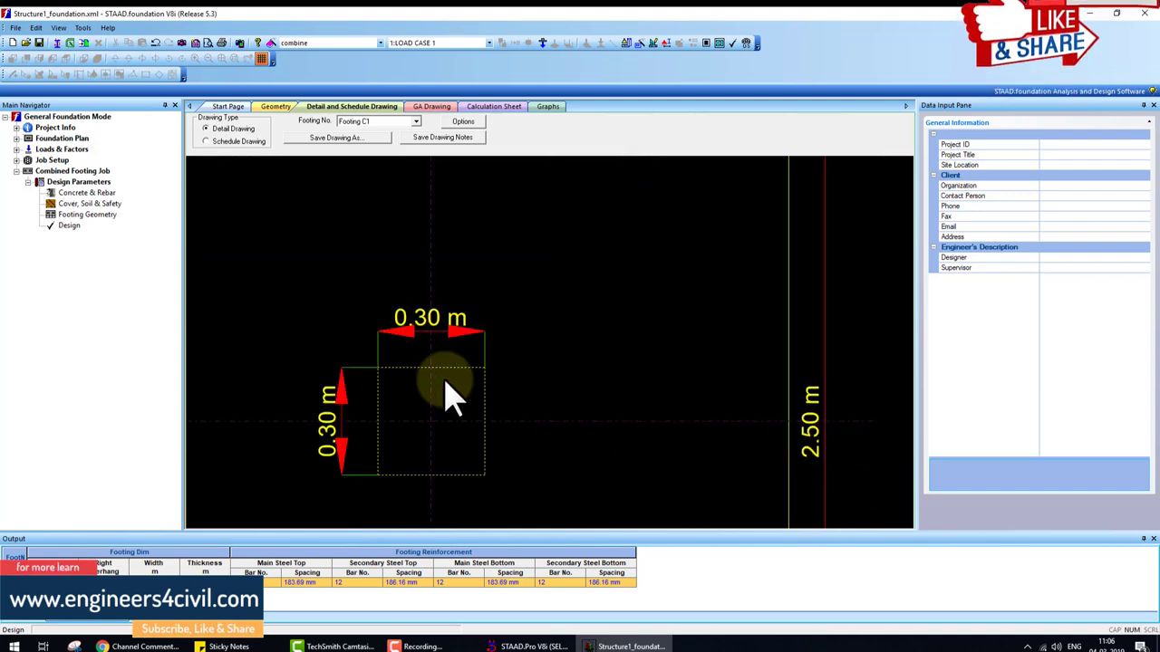
{"action": "scroll", "coordinate": [535, 416], "scroll_direction": "down", "scroll_amount": 1}
{"action": "scroll", "coordinate": [548, 421], "scroll_direction": "down", "scroll_amount": 1}
{"action": "scroll", "coordinate": [544, 418], "scroll_direction": "down", "scroll_amount": 1}
- Pan and zoom the 7.00 × 2.50 m plan to show both 0.30 m column squares
{"action": "middle_click_drag", "start_coordinate": [284, 306], "coordinate": [601, 305]}
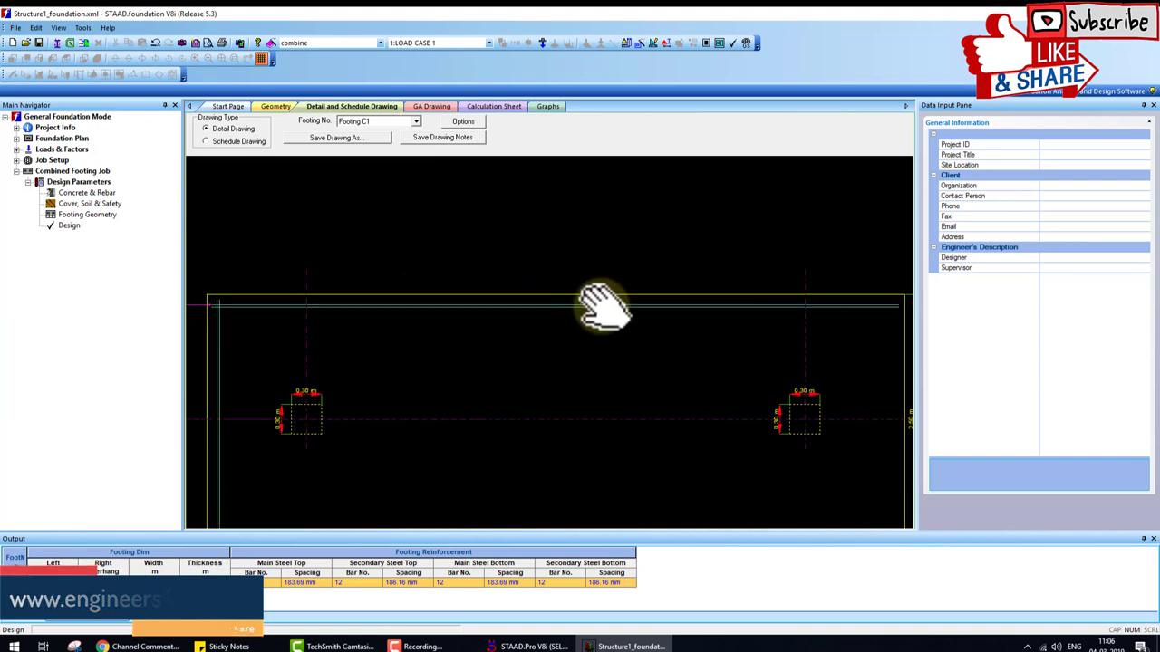
{"action": "middle_click_drag", "start_coordinate": [350, 316], "coordinate": [363, 322]}
{"action": "scroll", "coordinate": [389, 299], "scroll_direction": "down", "scroll_amount": 3}
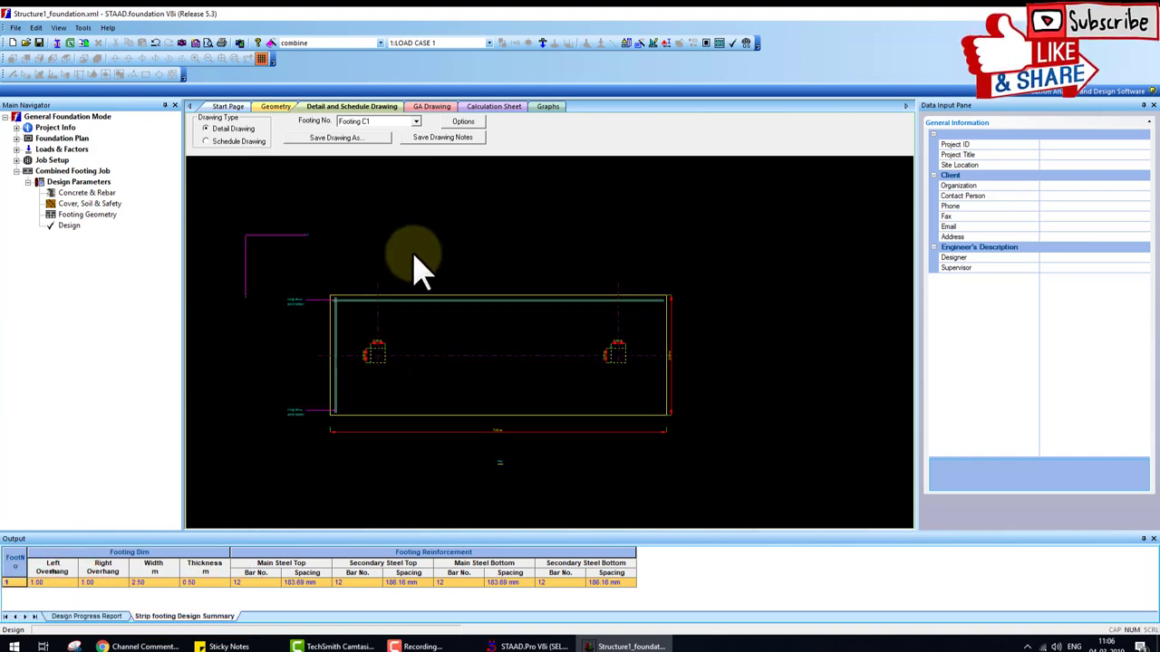
{"action": "scroll", "coordinate": [444, 344], "scroll_direction": "down", "scroll_amount": 1}
{"action": "scroll", "coordinate": [485, 427], "scroll_direction": "up", "scroll_amount": 1}
{"action": "scroll", "coordinate": [487, 417], "scroll_direction": "up", "scroll_amount": 2}
{"action": "scroll", "coordinate": [498, 401], "scroll_direction": "up", "scroll_amount": 1}
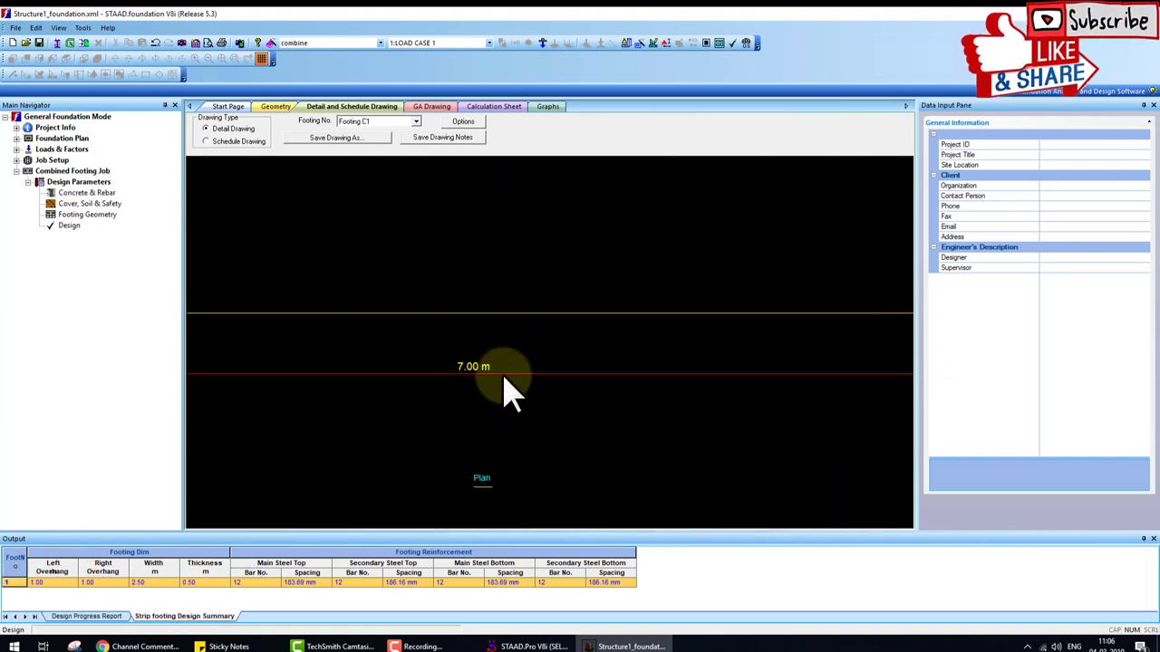
{"action": "scroll", "coordinate": [510, 391], "scroll_direction": "down", "scroll_amount": 3}
{"action": "scroll", "coordinate": [510, 389], "scroll_direction": "down", "scroll_amount": 1}
{"action": "mouse_move", "coordinate": [510, 389]}
{"action": "middle_mouse_down"}
{"action": "mouse_move", "coordinate": [534, 343]}
{"action": "mouse_move", "coordinate": [466, 226]}
{"action": "middle_mouse_up"}
{"action": "scroll", "coordinate": [543, 280], "scroll_direction": "up", "scroll_amount": 2}
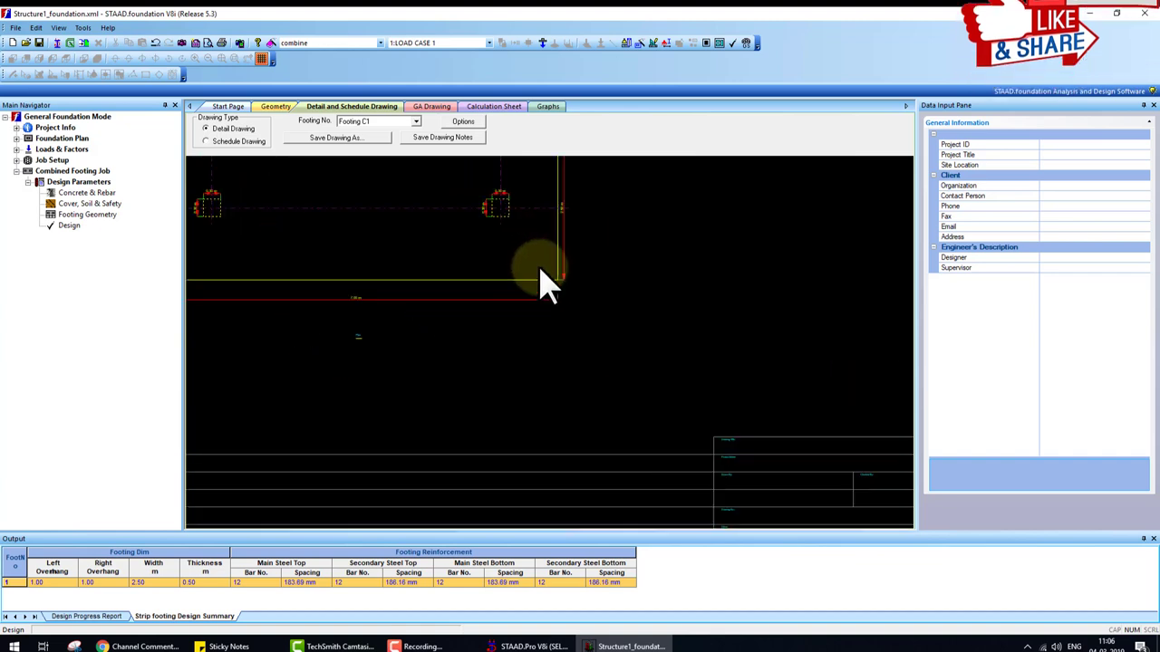
{"action": "scroll", "coordinate": [383, 227], "scroll_direction": "up", "scroll_amount": 2}
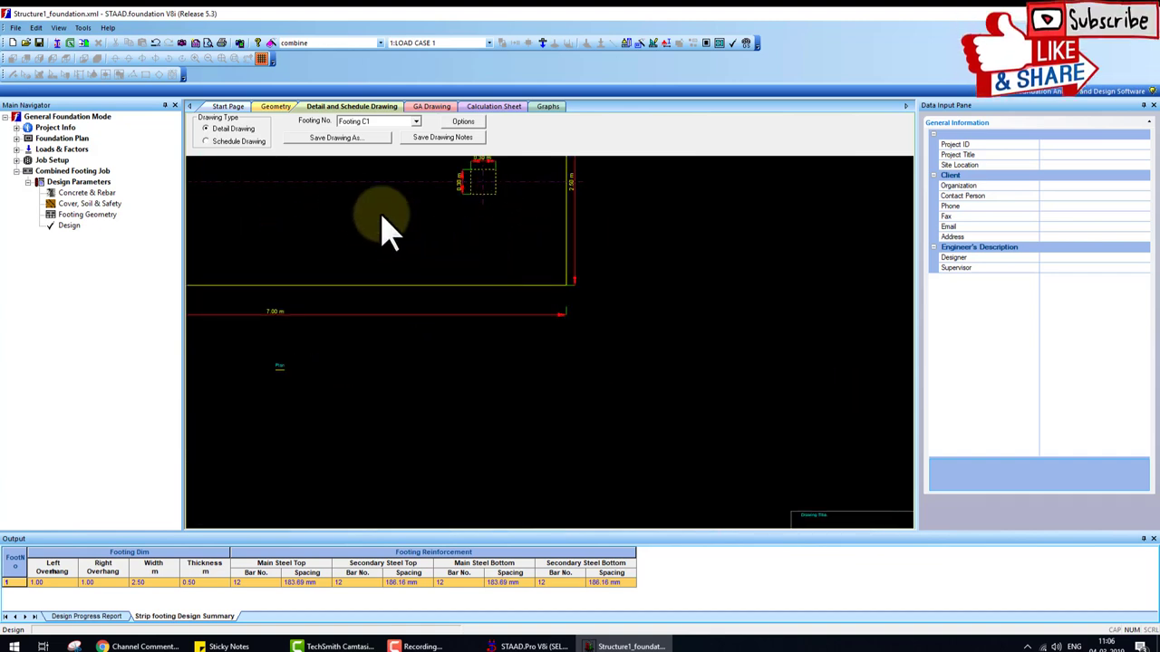
- Save the drawing as VectorDraw.dwg (AutoCAD R2000) in Documents, then show the desktop
{"action": "left_click", "coordinate": [353, 139]}
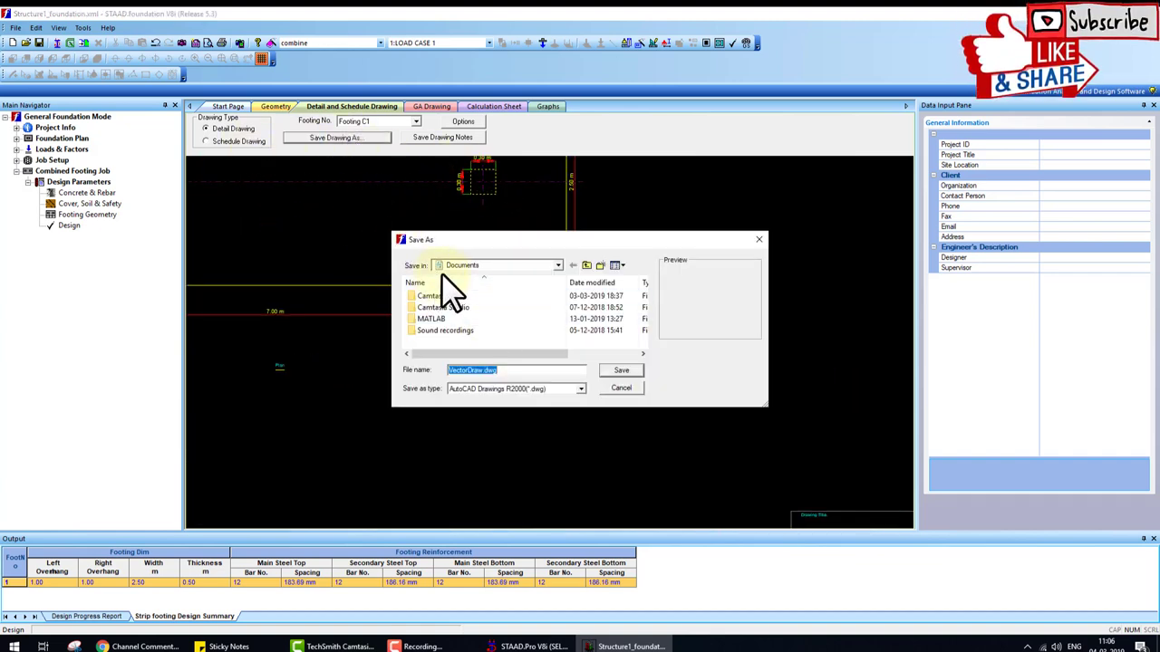
{"action": "left_click", "coordinate": [558, 265]}
{"action": "left_click", "coordinate": [555, 263]}
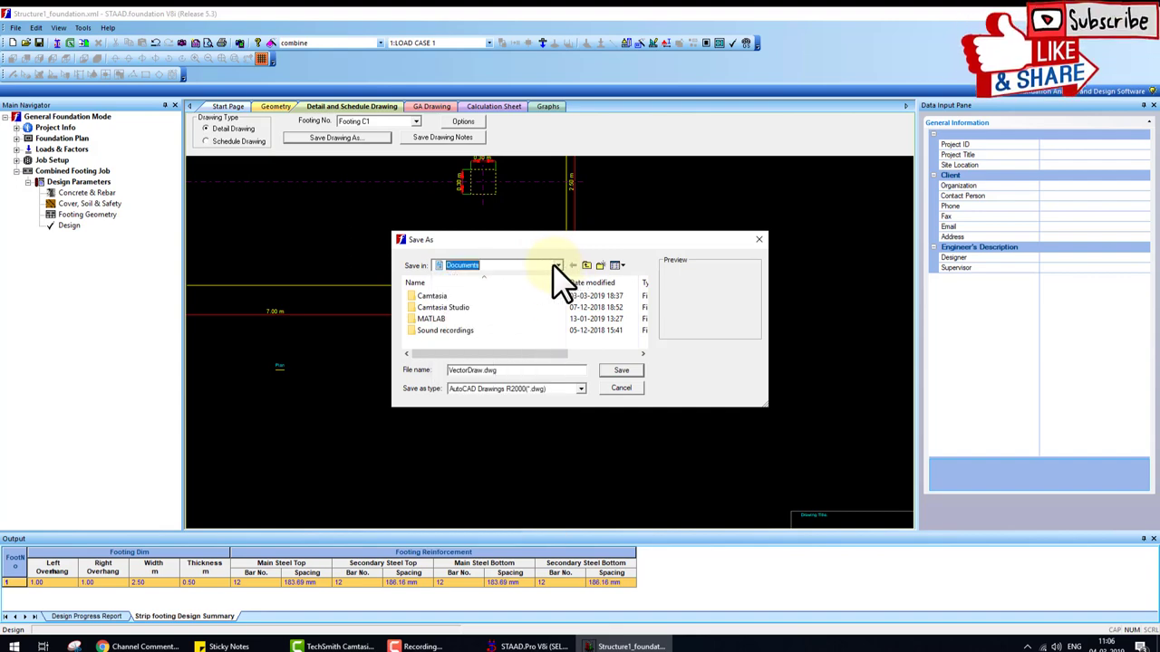
{"action": "left_click", "coordinate": [621, 370]}
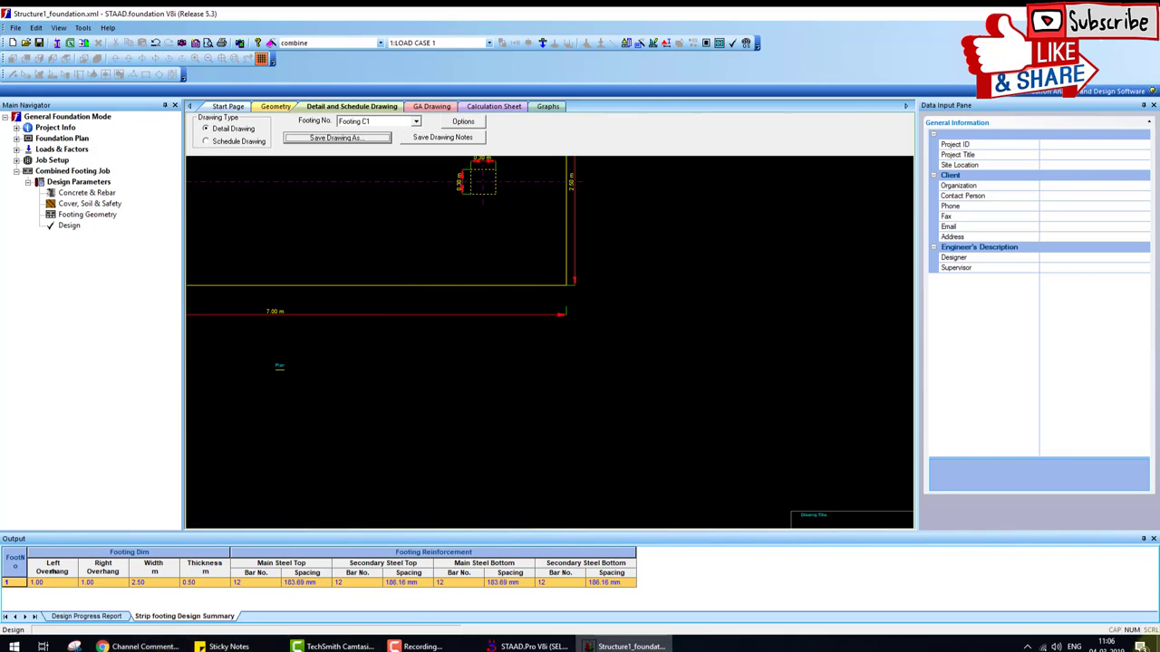
{"action": "key", "text": "super+d"}
- Open VectorDraw.dwg from Documents in AutoCAD, continuing past the non-Autodesk DWG warning
{"action": "double_click", "coordinate": [116, 87]}
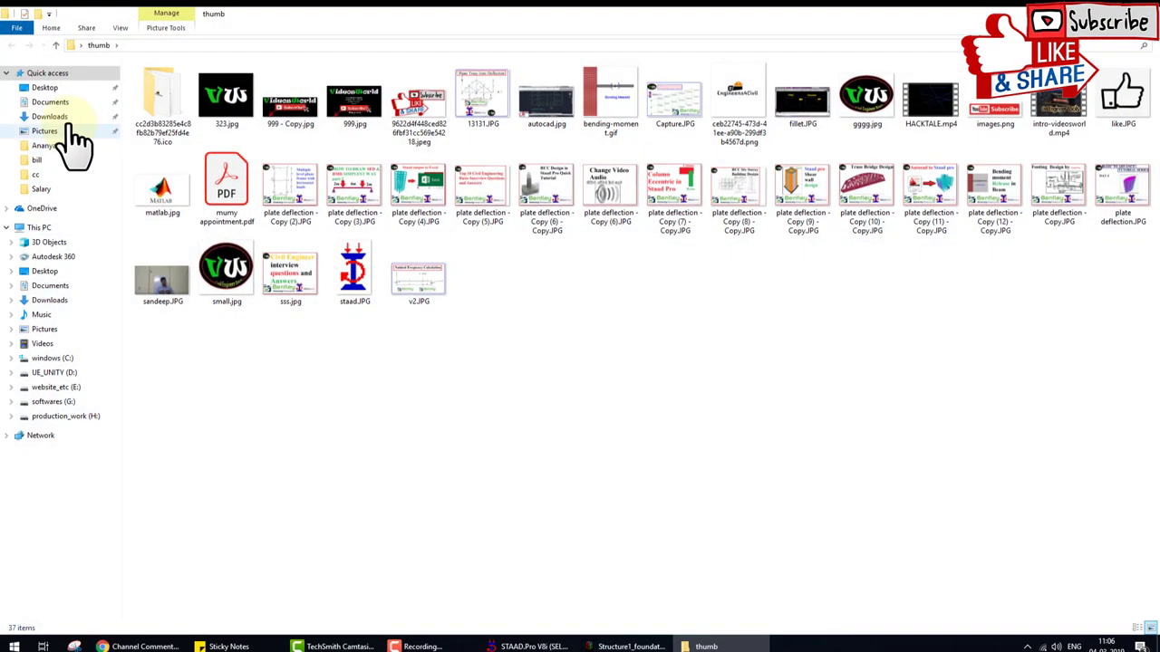
{"action": "left_click", "coordinate": [72, 102]}
{"action": "double_click", "coordinate": [166, 131]}
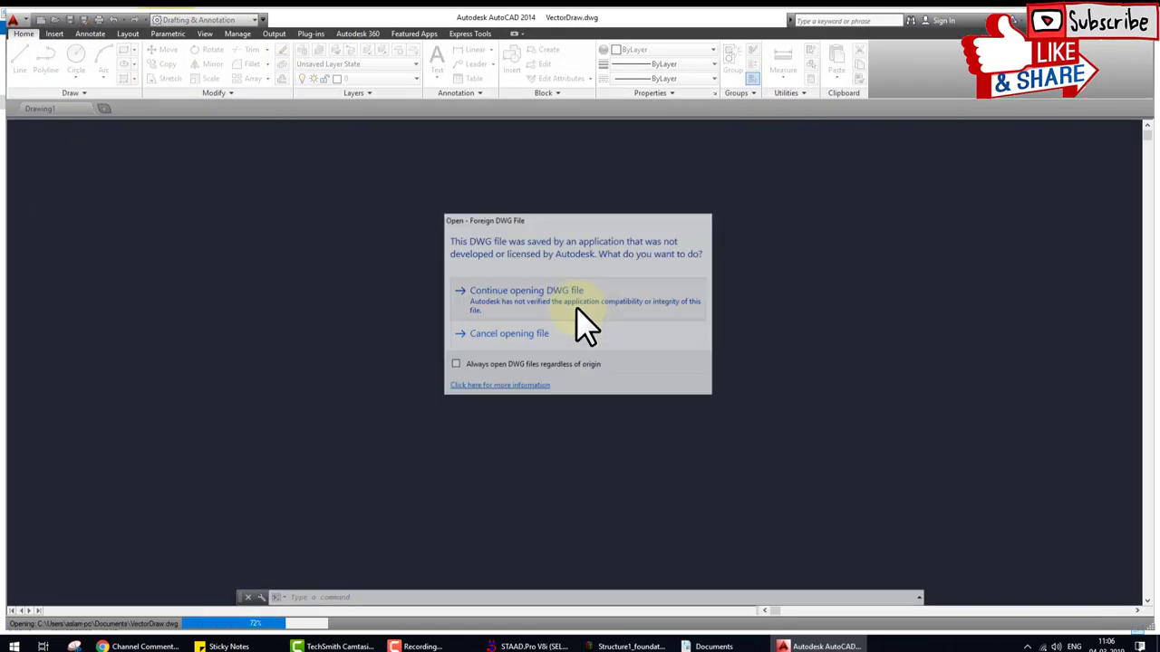
{"action": "left_click", "coordinate": [577, 309]}
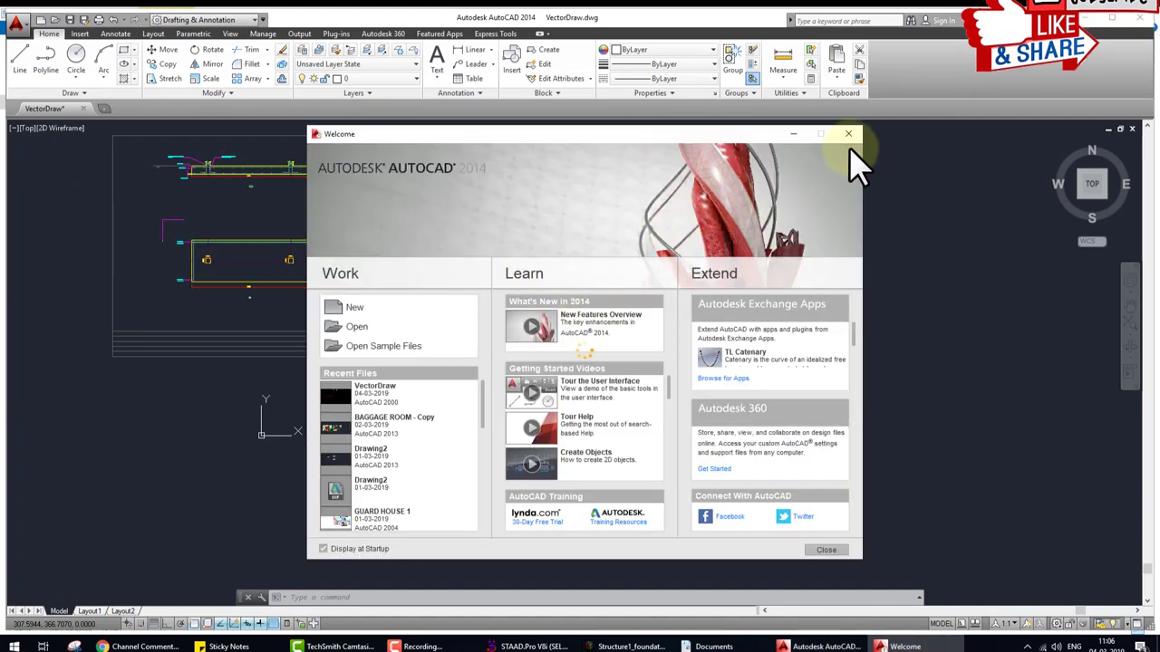
- Dismiss the Welcome window, zoom to the footing elevation, then switch to YouTube Studio comments
{"action": "left_click", "coordinate": [848, 135]}
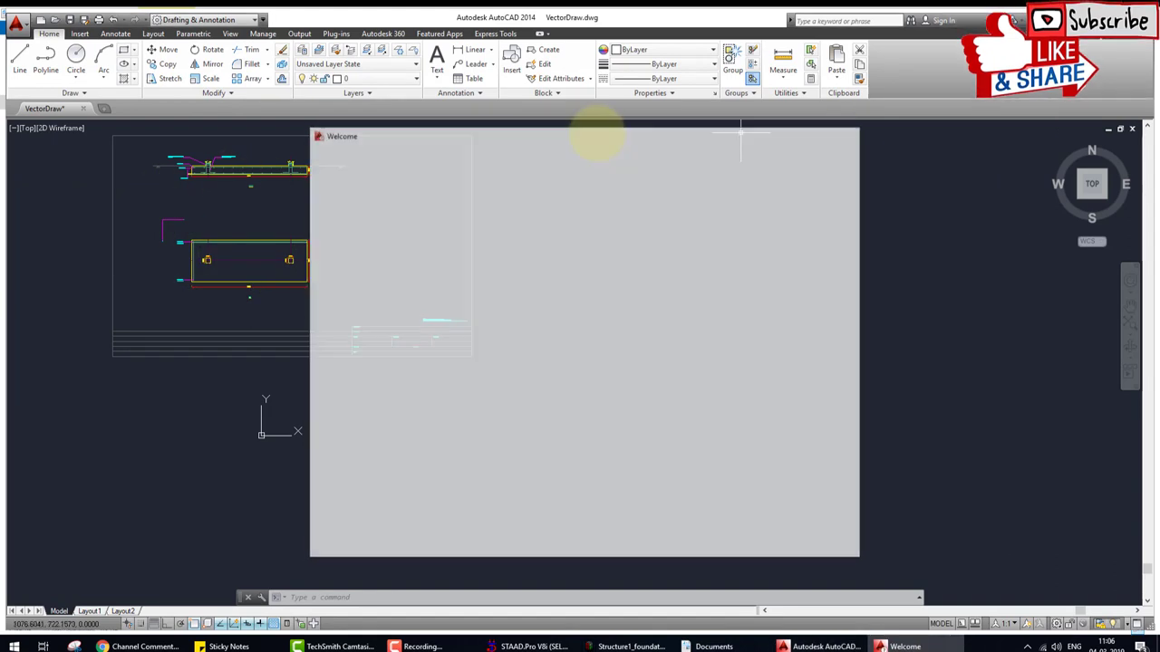
{"action": "scroll", "coordinate": [407, 168], "scroll_direction": "up", "scroll_amount": 3}
{"action": "middle_click_drag", "start_coordinate": [407, 169], "coordinate": [404, 389]}
{"action": "scroll", "coordinate": [367, 335], "scroll_direction": "up", "scroll_amount": 2}
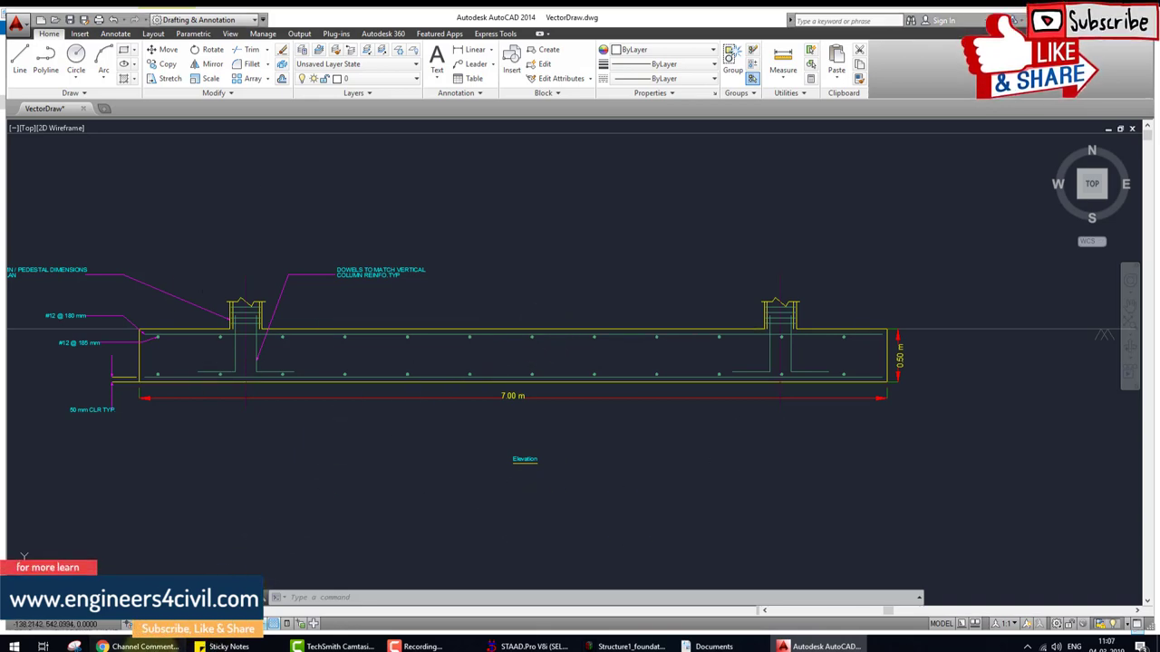
{"action": "key", "text": "alt+Tab"}
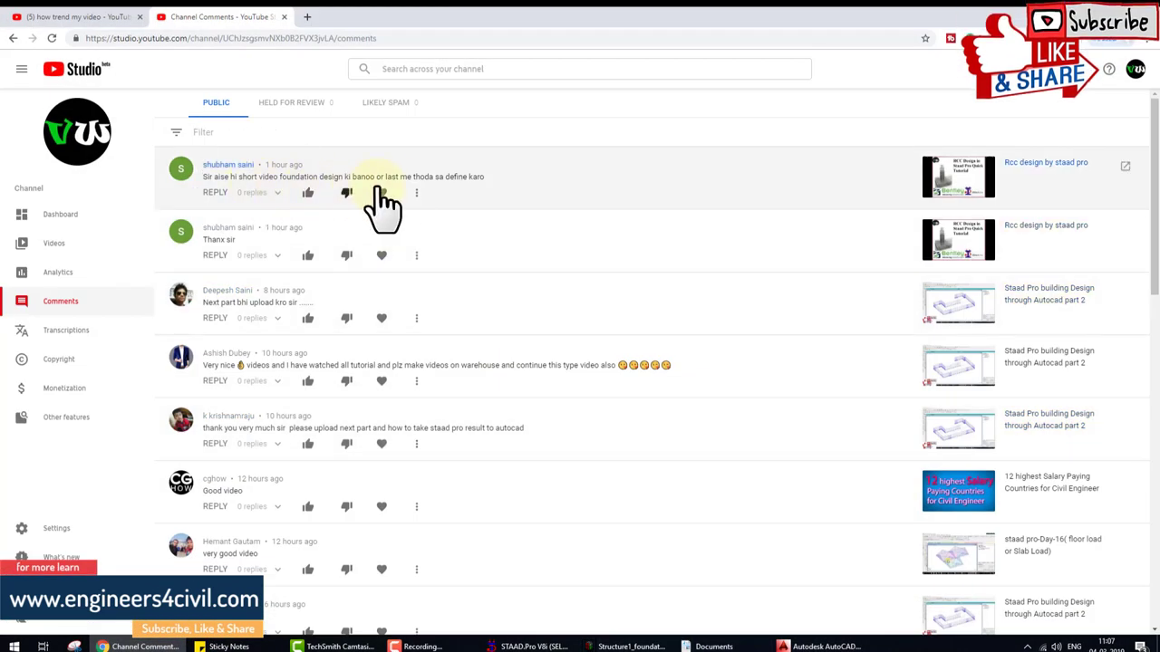
{"action": "left_click", "coordinate": [437, 186]}
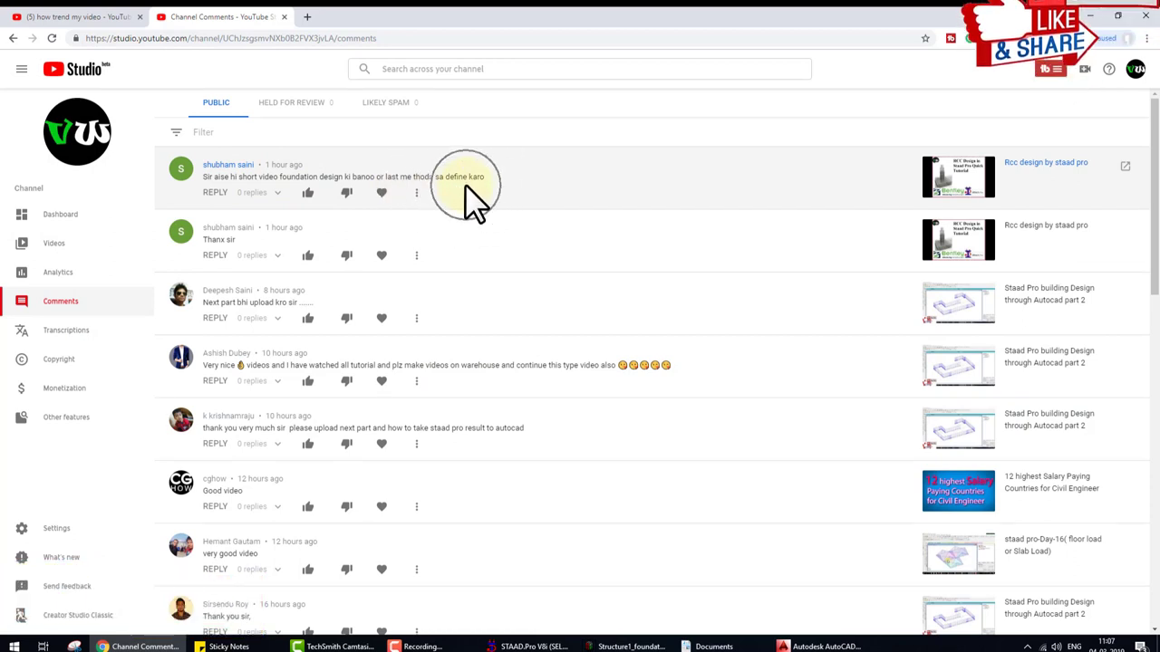
{"action": "left_click", "coordinate": [465, 185]}
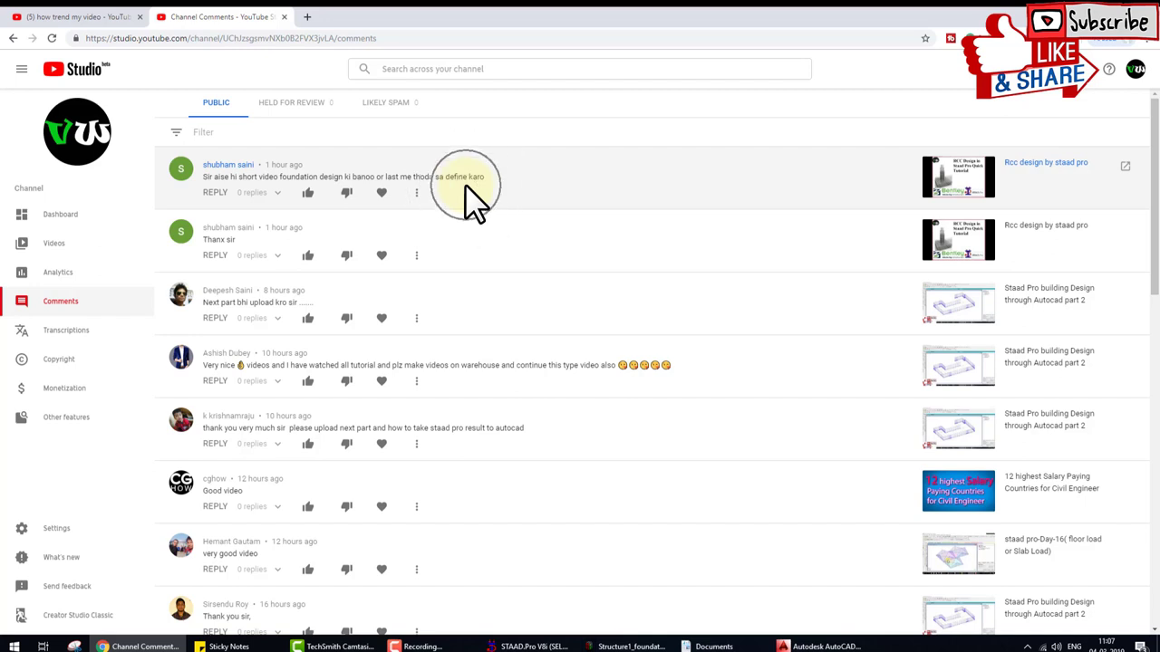
{"action": "left_click", "coordinate": [464, 185]}
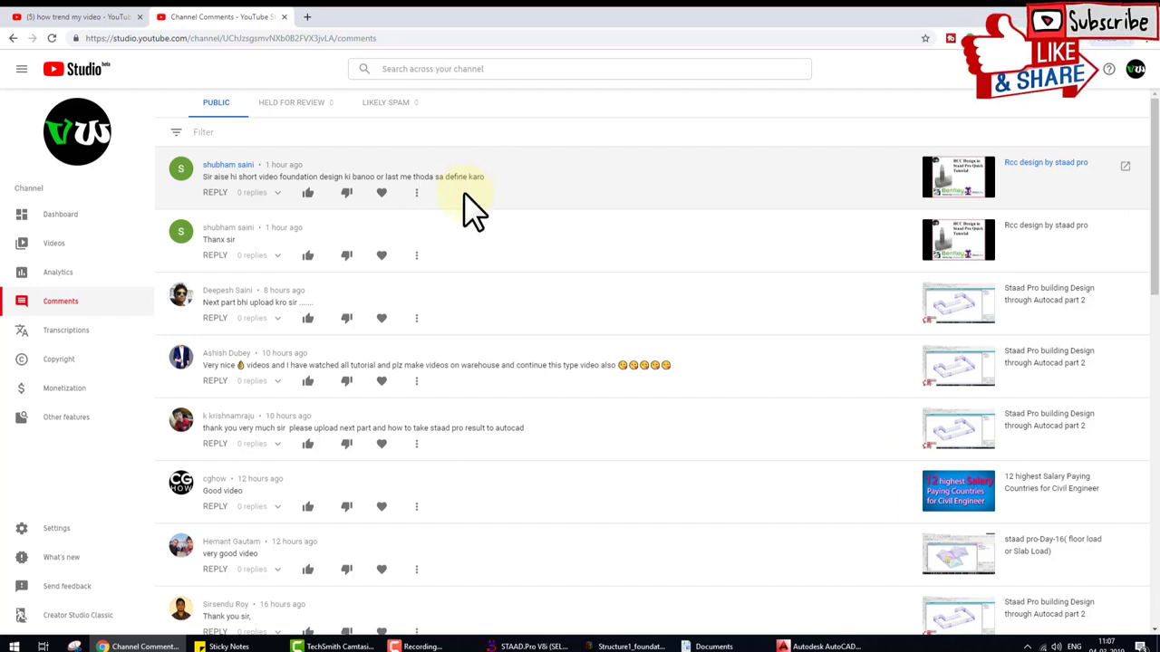